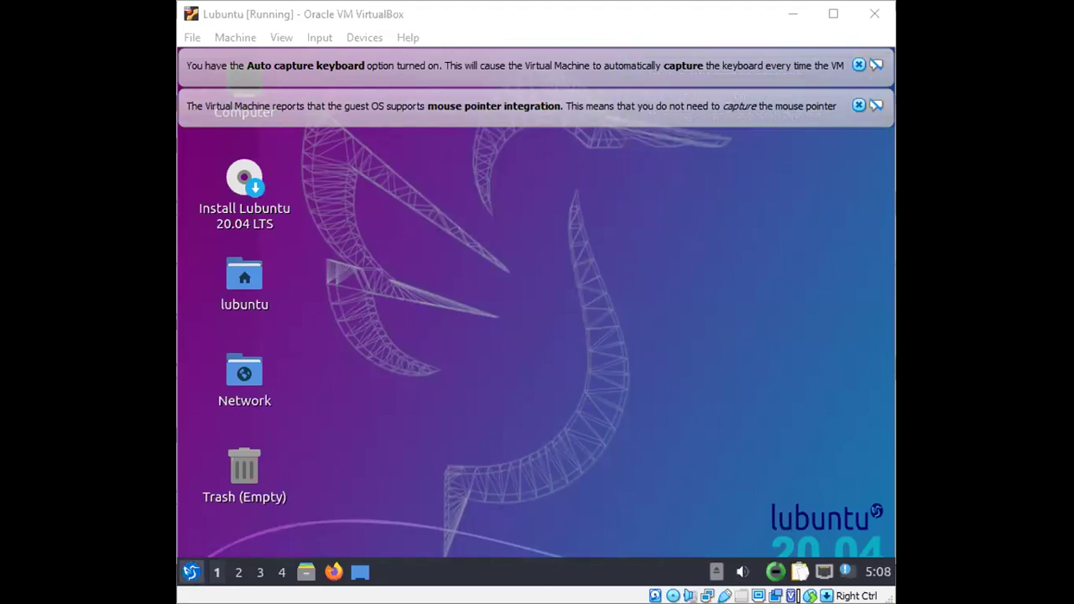
Dismiss the keyboard auto-capture and mouse pointer integration notices in VirtualBox.
left_click(857, 105)
left_click(859, 65)
left_click_drag(283, 469, 197, 550)
Browse the Lubuntu start menu's application categories, then close the menu.
left_click(191, 571)
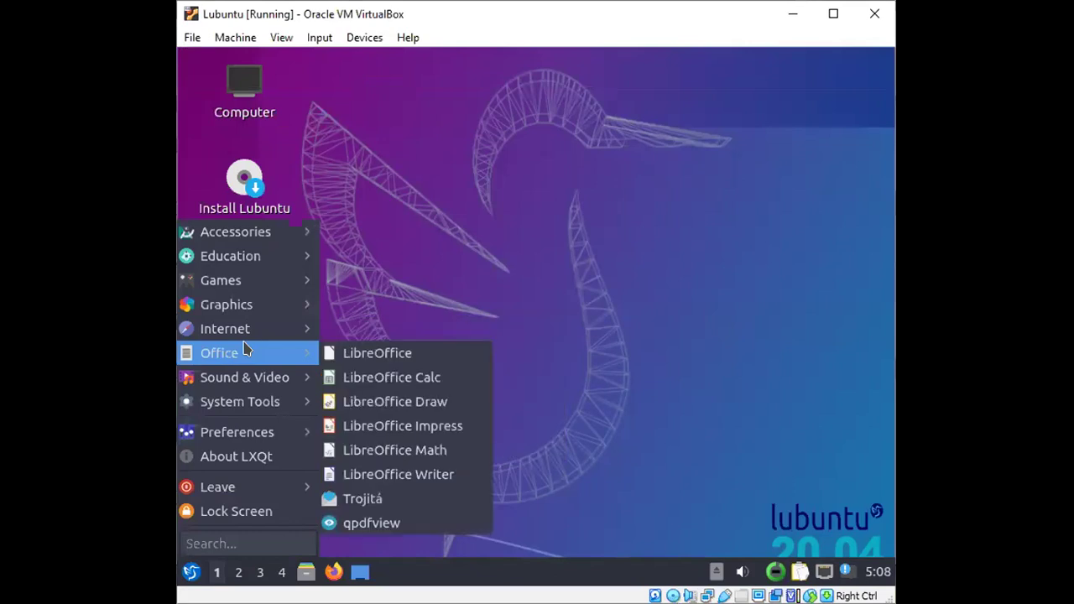
mouse_move(276, 253)
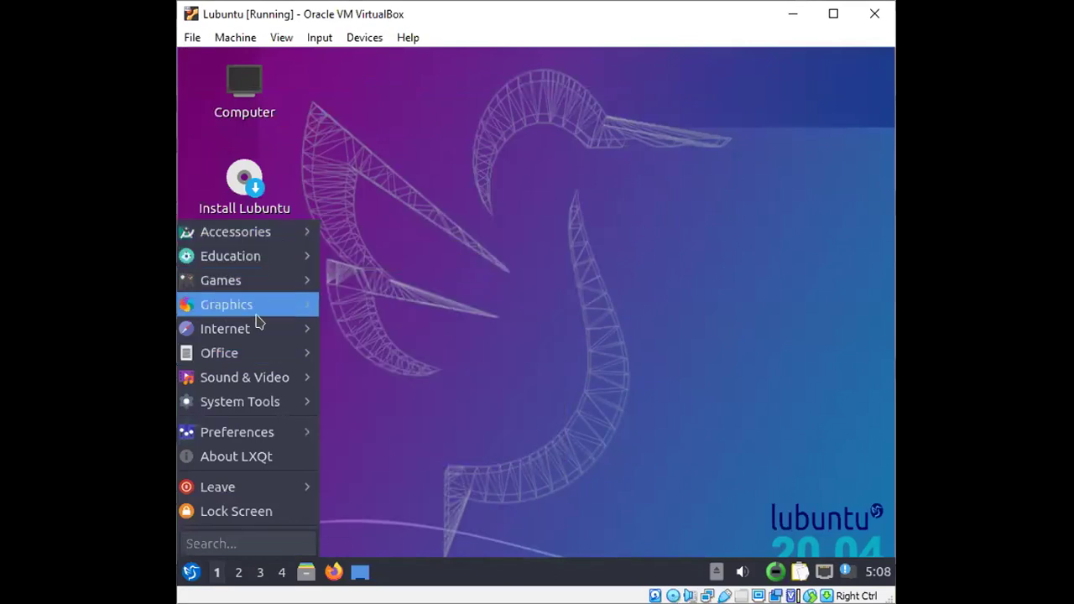
mouse_move(257, 321)
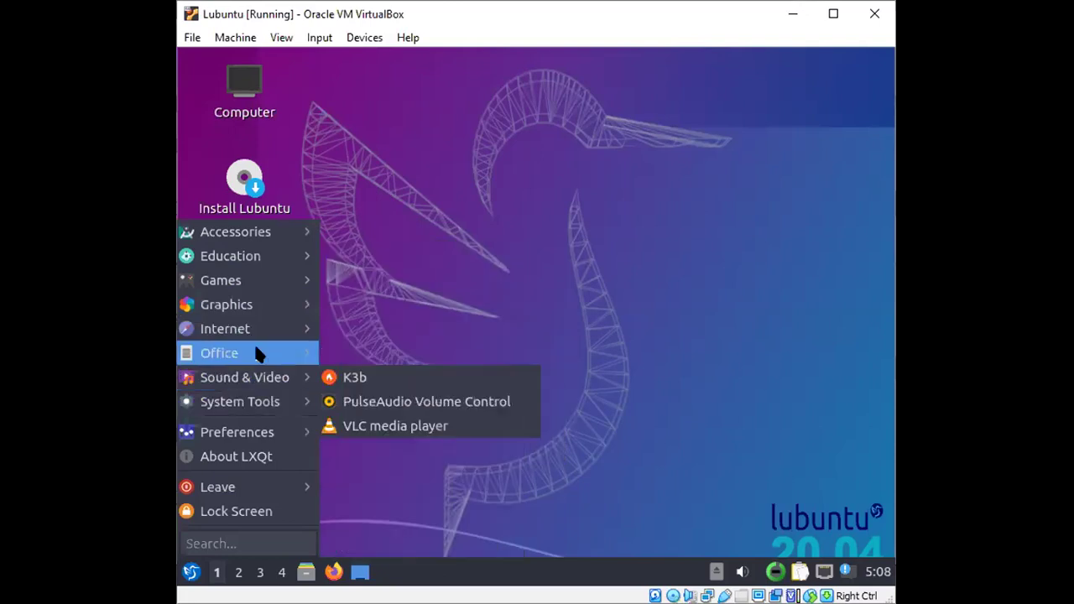
mouse_move(257, 353)
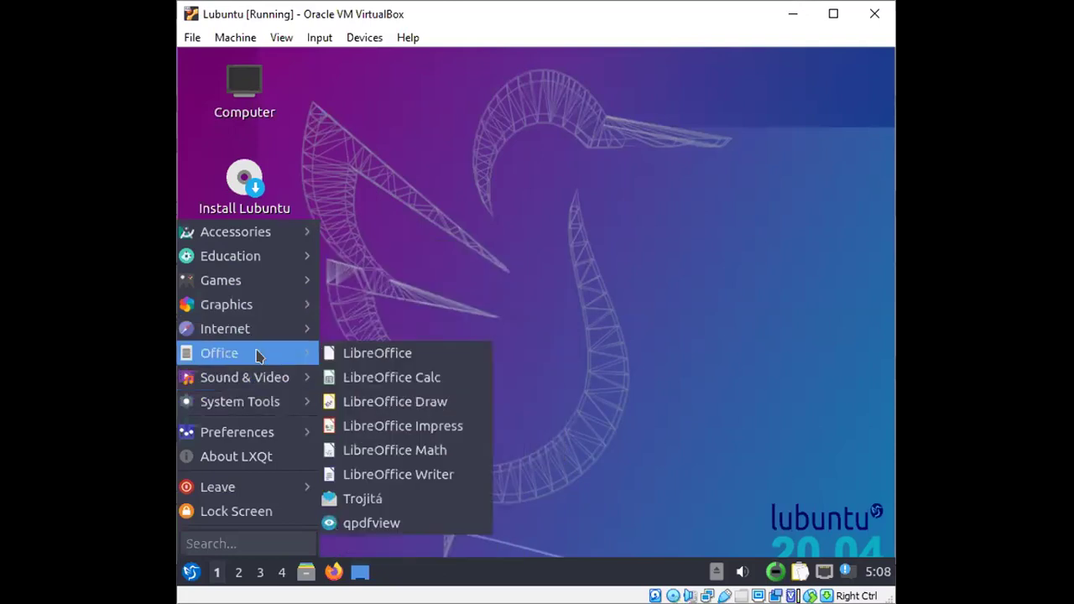
left_click(358, 233)
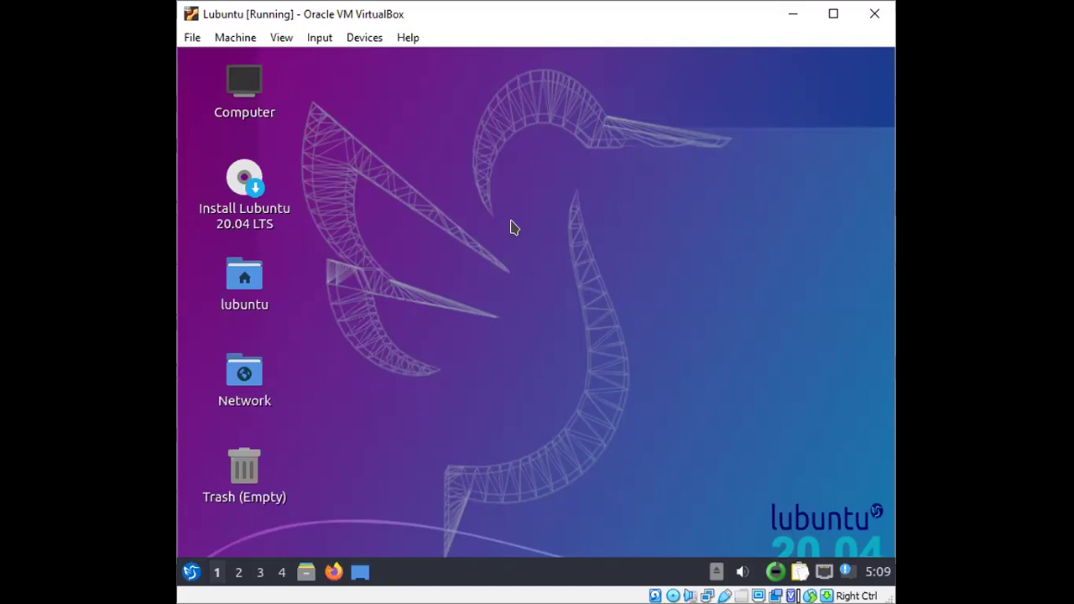
Launch LibreOffice Writer from Office to a blank Untitled 1 document and dismiss the Tip of the Day.
left_click(238, 197)
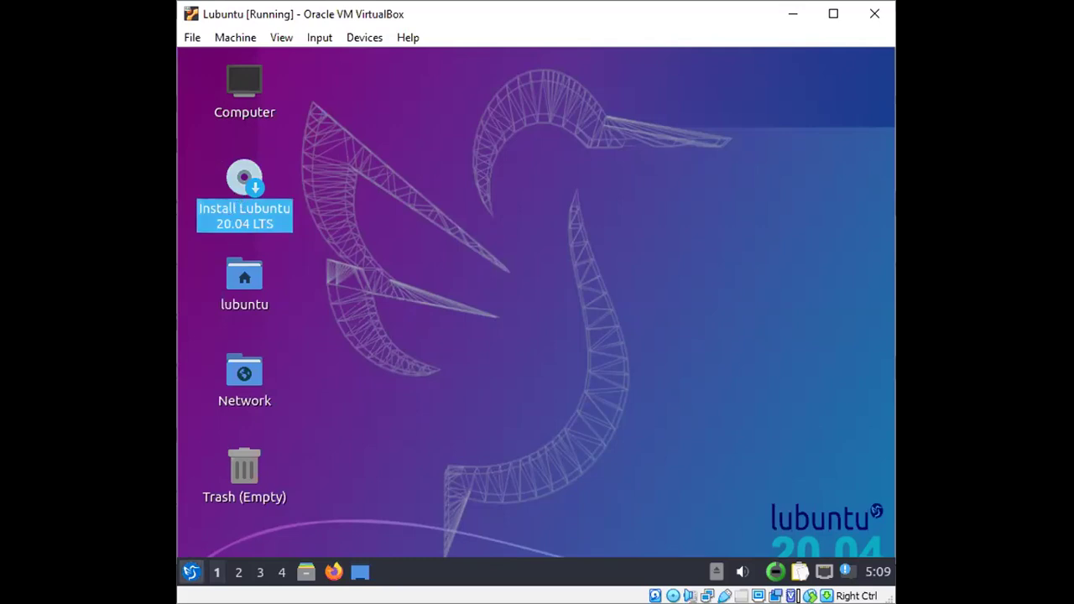
left_click(191, 571)
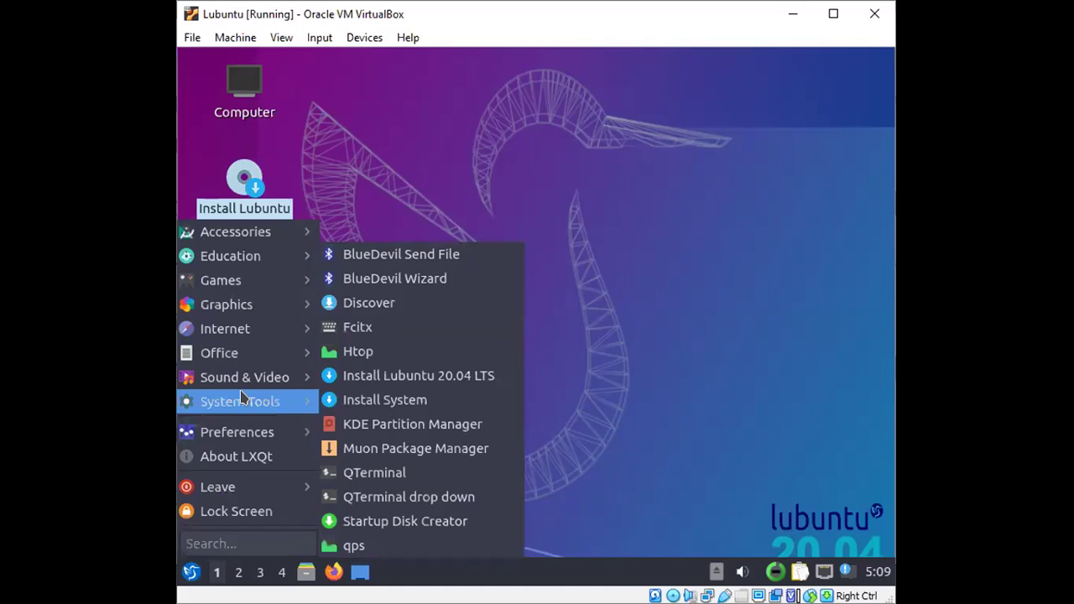
mouse_move(249, 354)
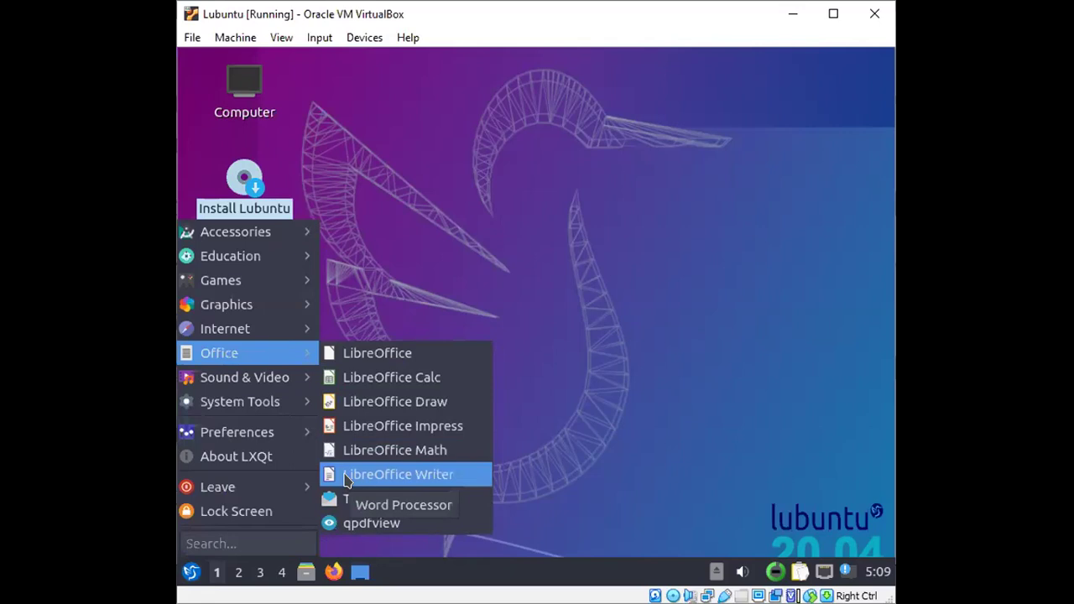
left_click(346, 476)
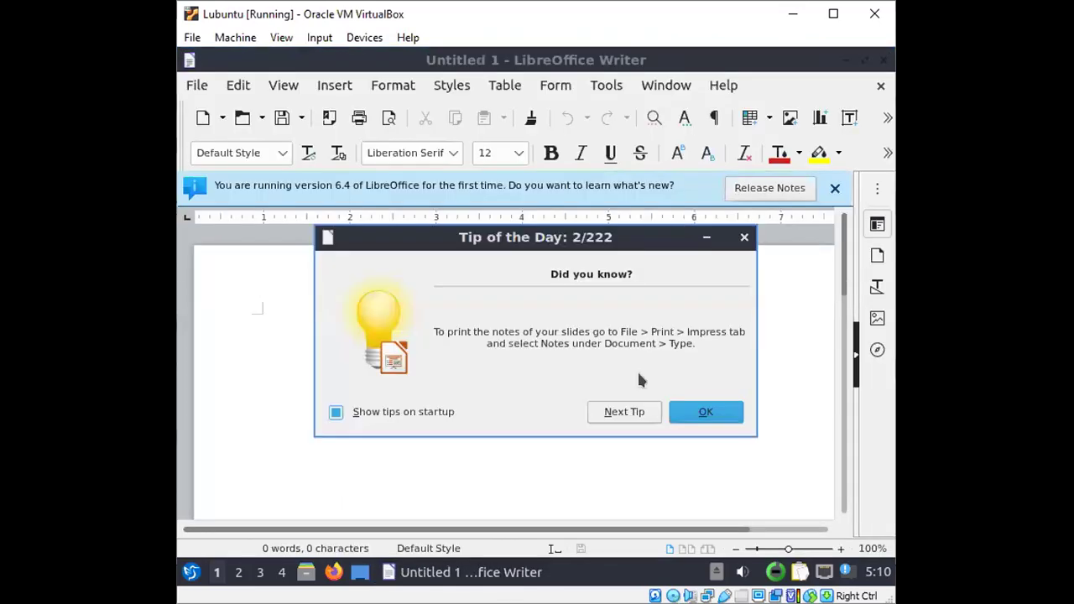
left_click(706, 412)
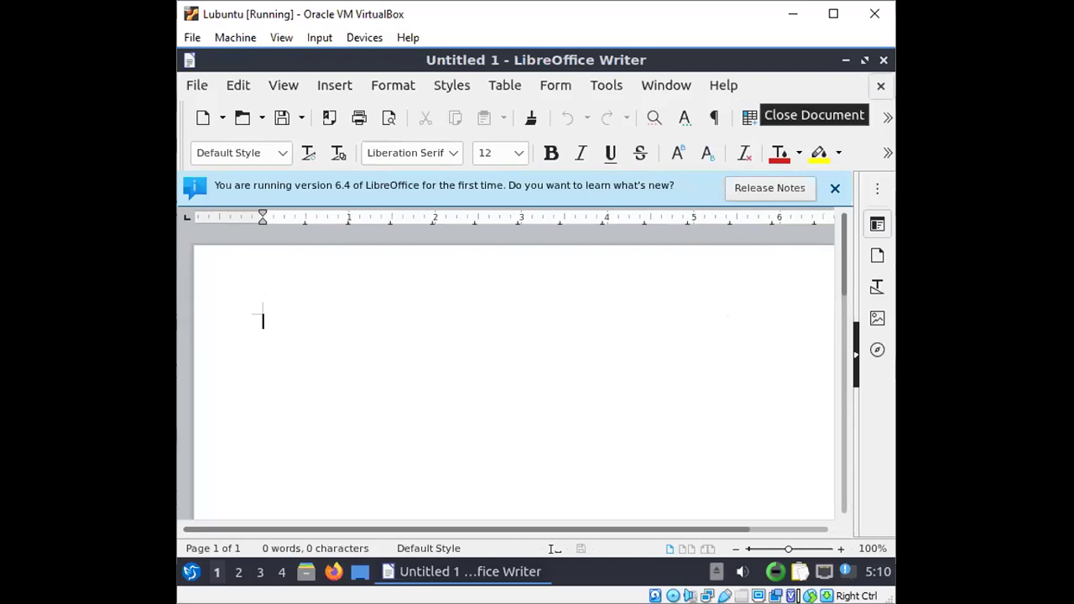
Close Writer, launch LibreOffice Calc from Office, then close its blank spreadsheet.
left_click(884, 60)
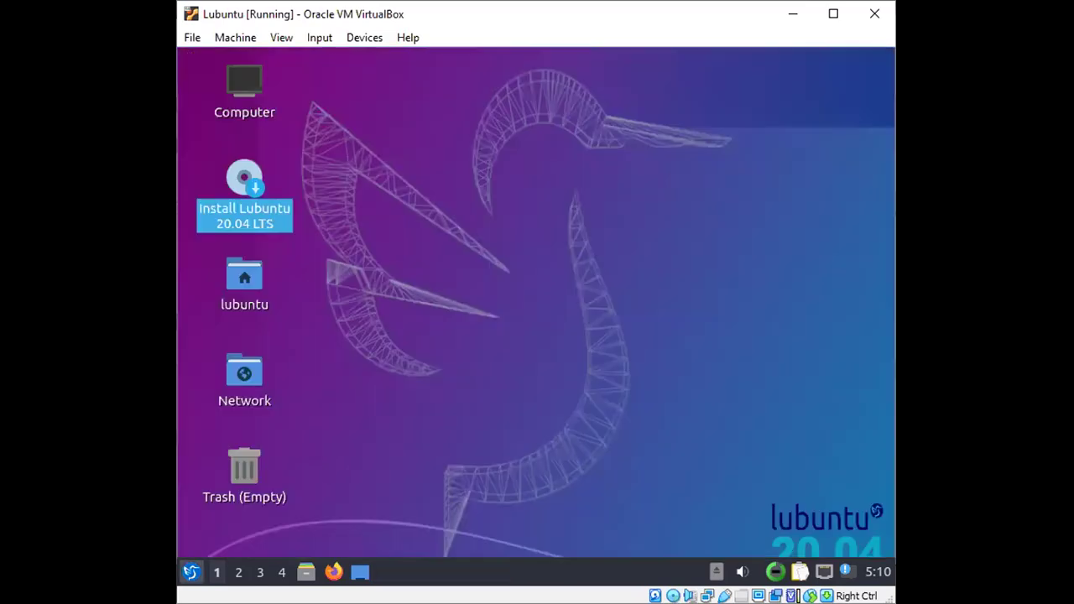
left_click(192, 571)
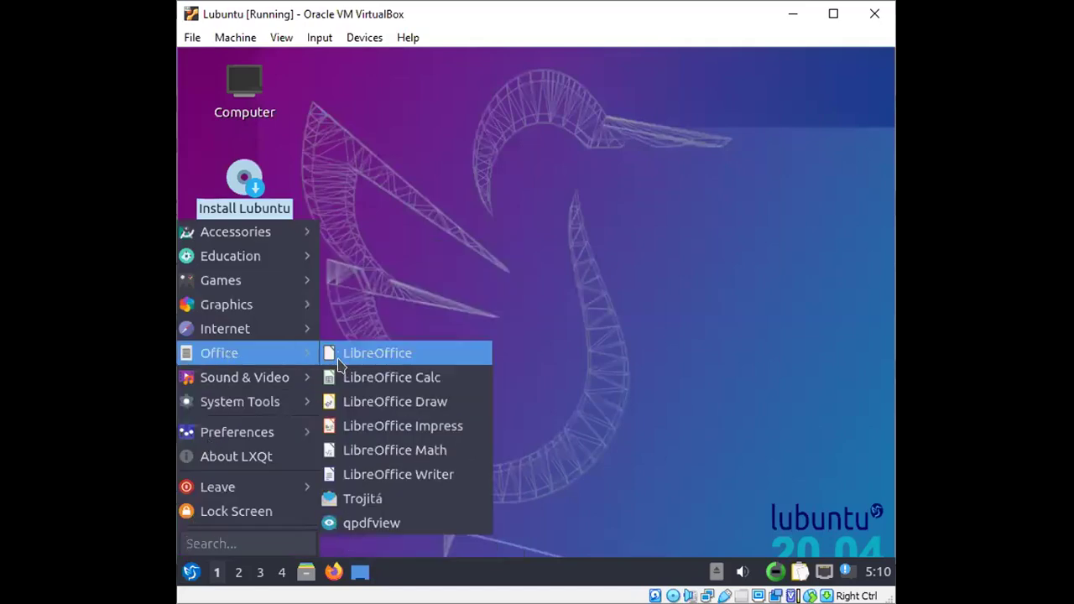
left_click(339, 374)
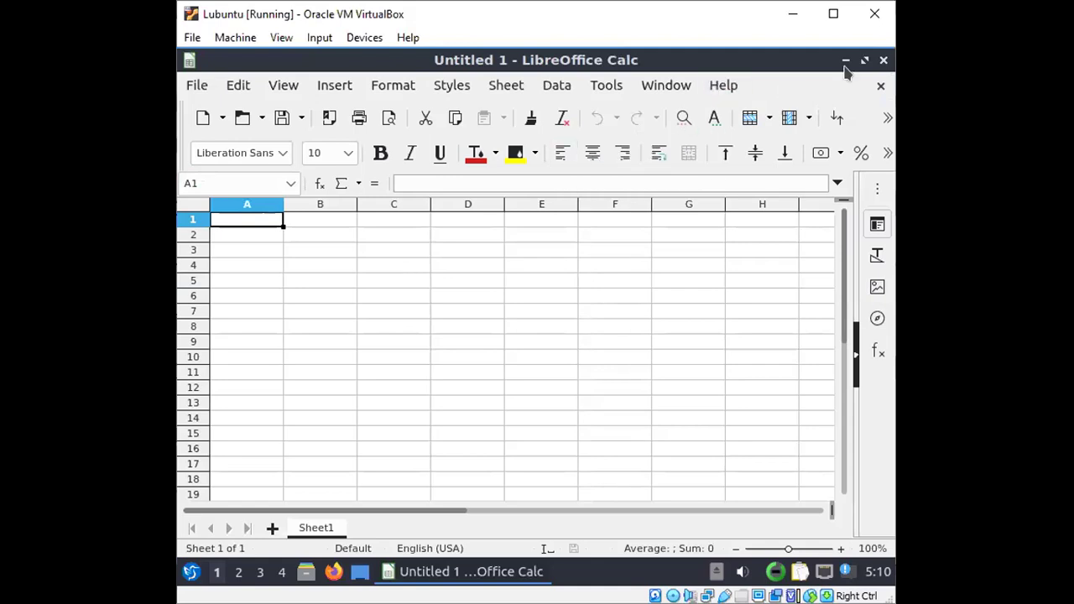
left_click(883, 63)
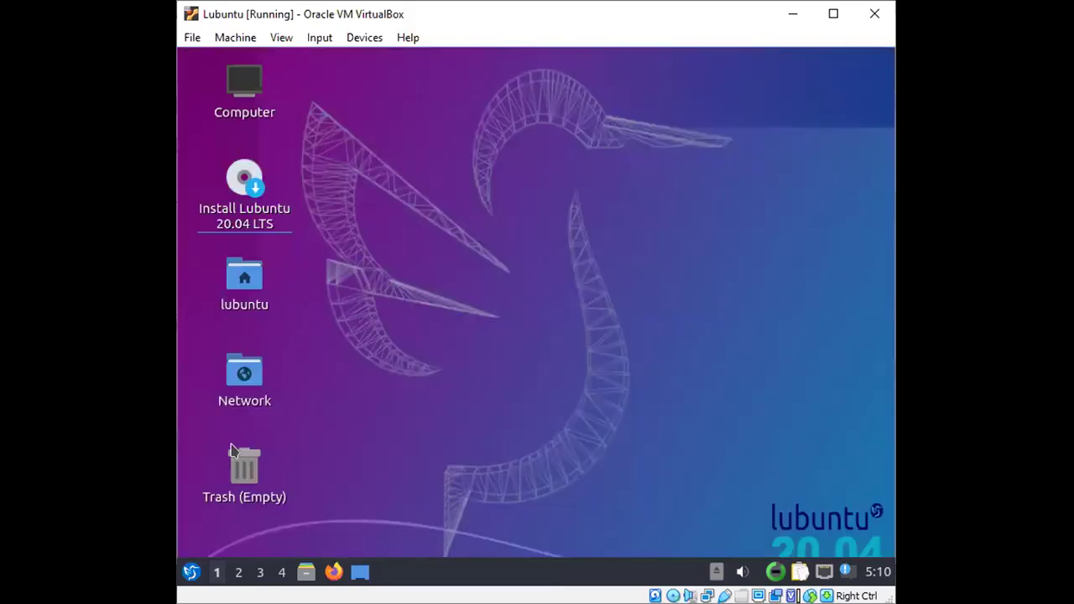
Launch Firefox Web Browser from Internet, then quit it, confirming Close Tabs for both tabs.
left_click(190, 572)
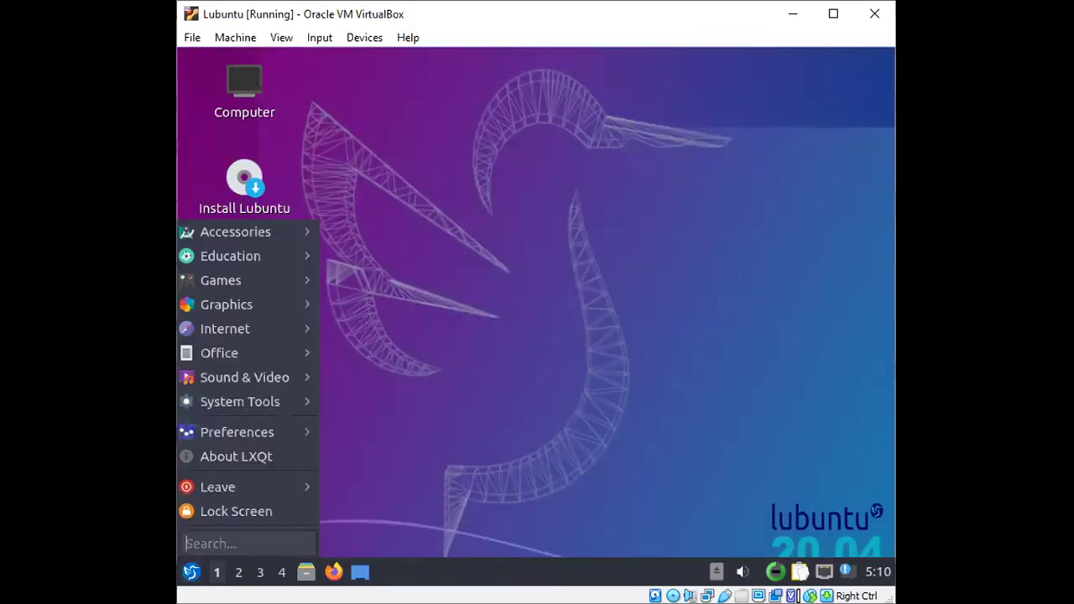
mouse_move(273, 401)
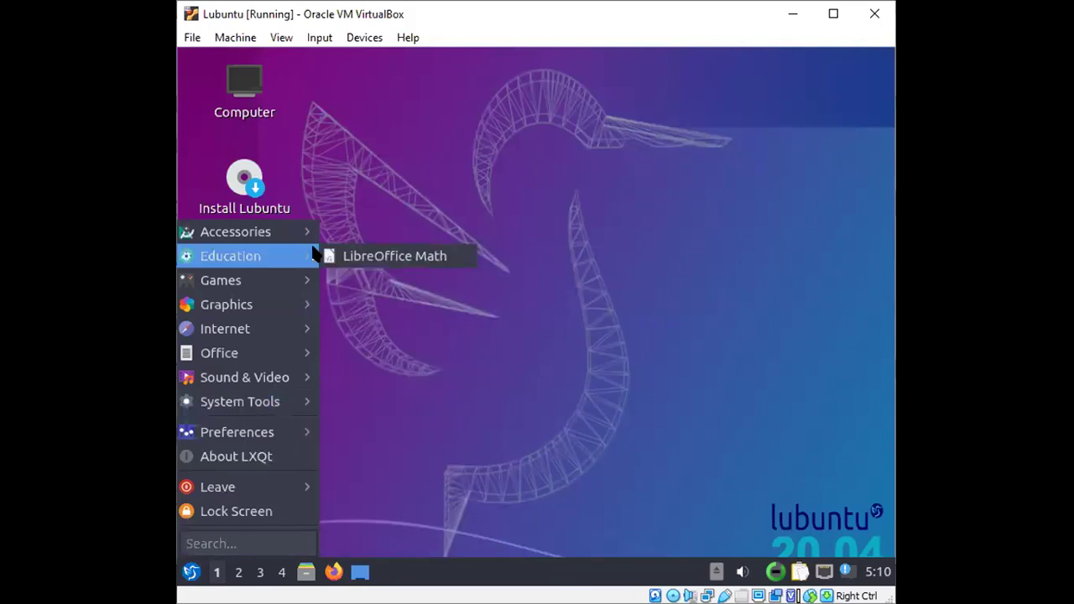
mouse_move(309, 237)
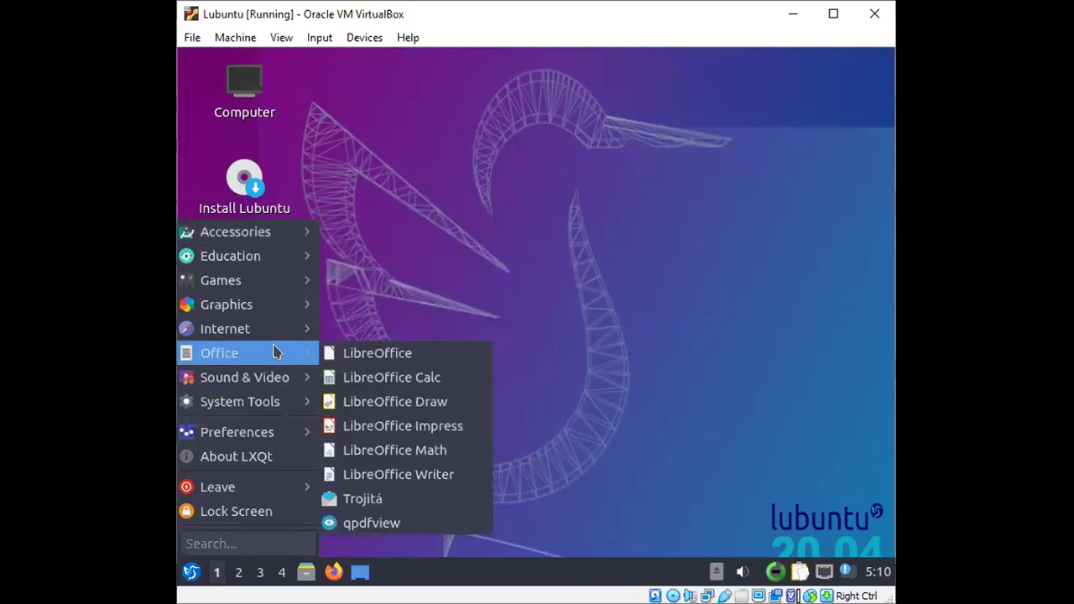
mouse_move(266, 322)
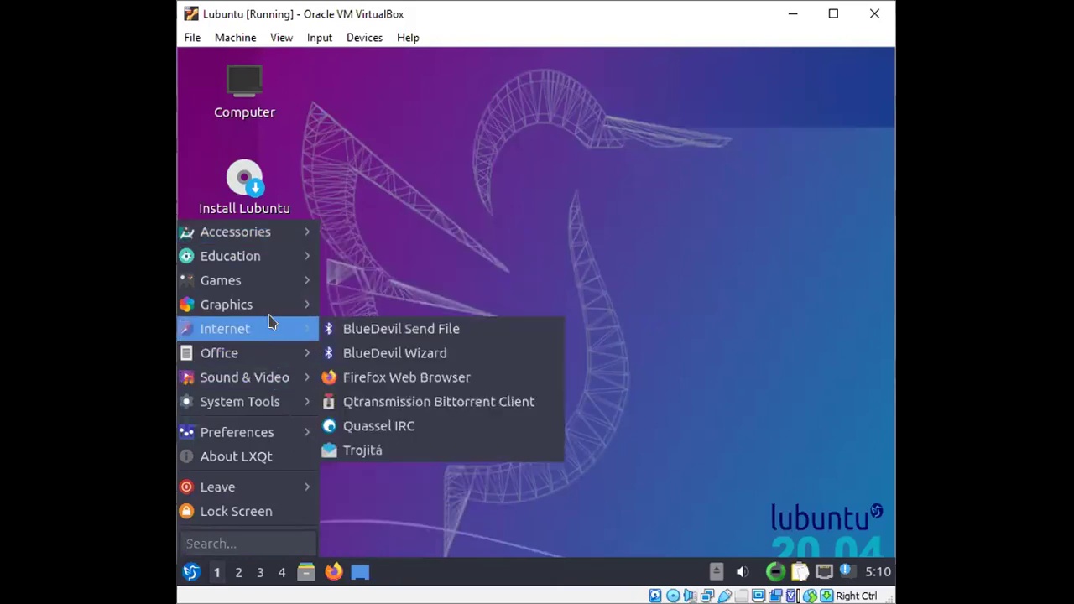
left_click(341, 379)
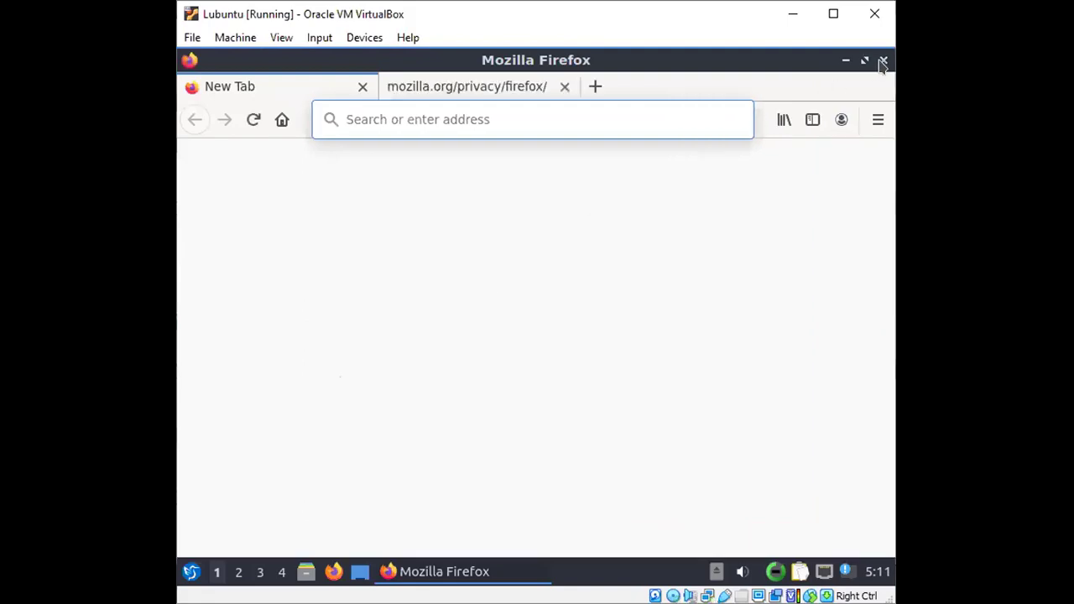
left_click(882, 63)
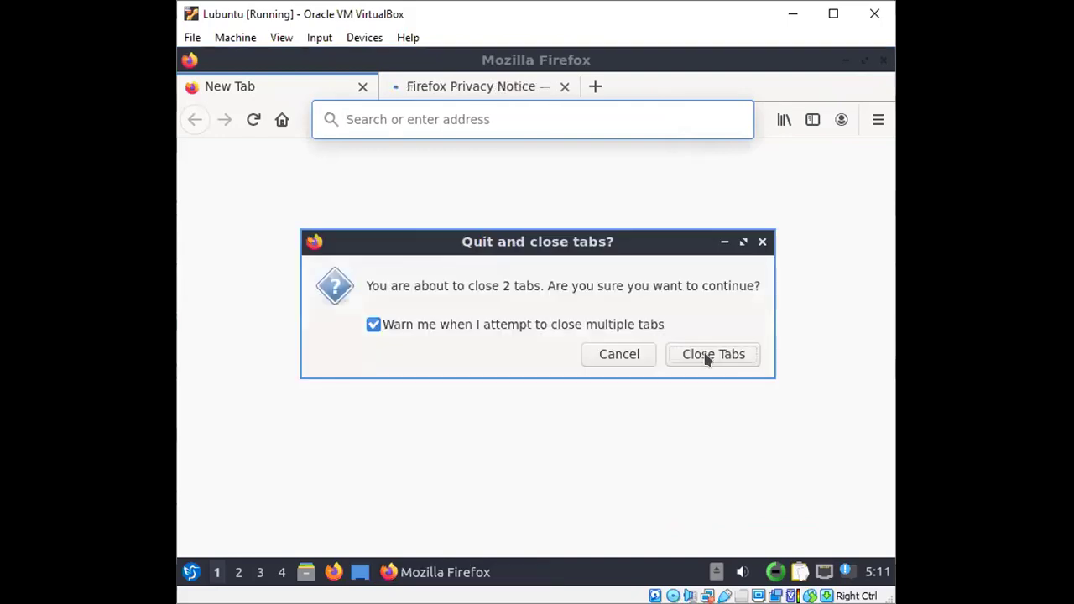
left_click(708, 358)
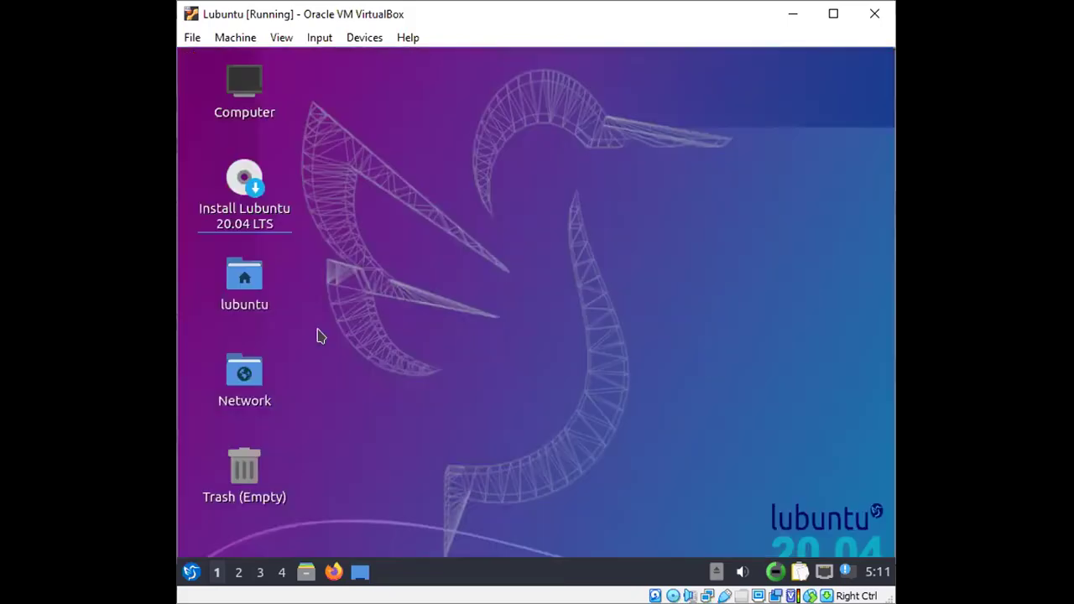
Launch the Install Lubuntu 20.04 LTS desktop icon to reach the installer's Welcome page.
left_click(245, 210)
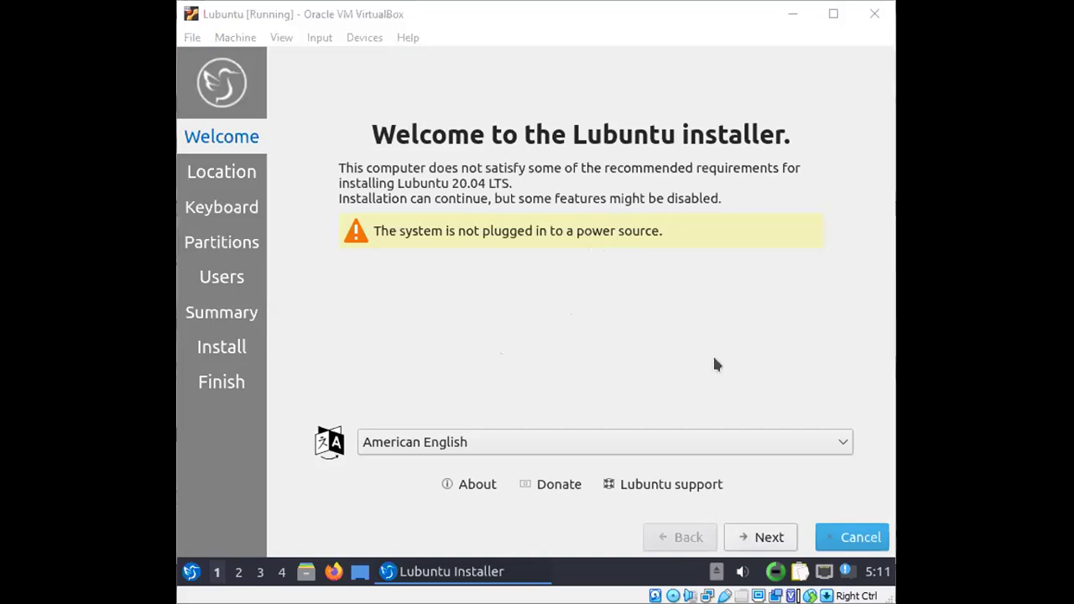
left_click(525, 419)
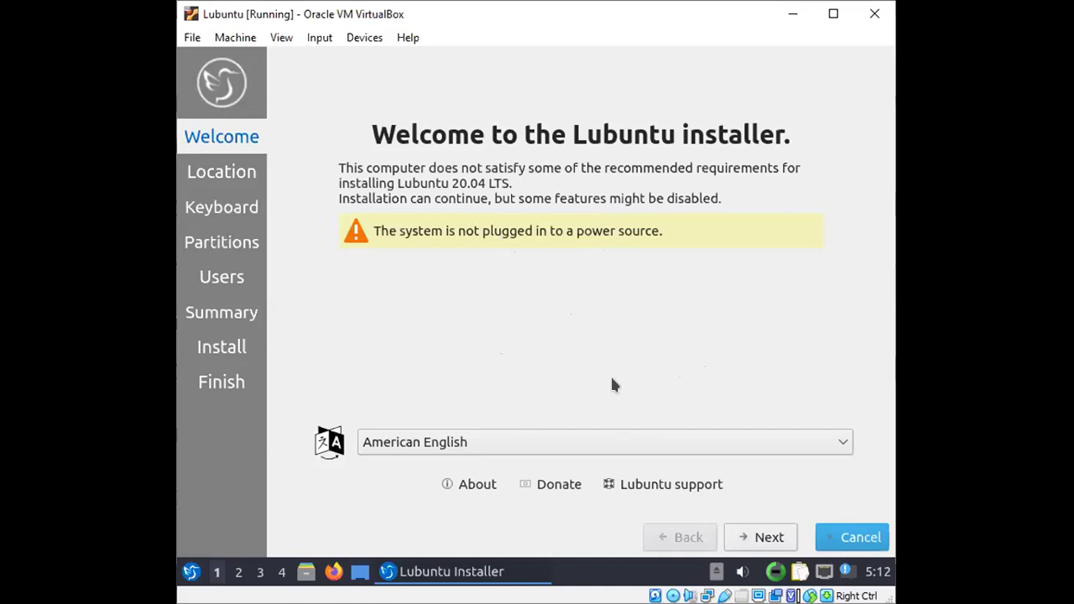
left_click(478, 444)
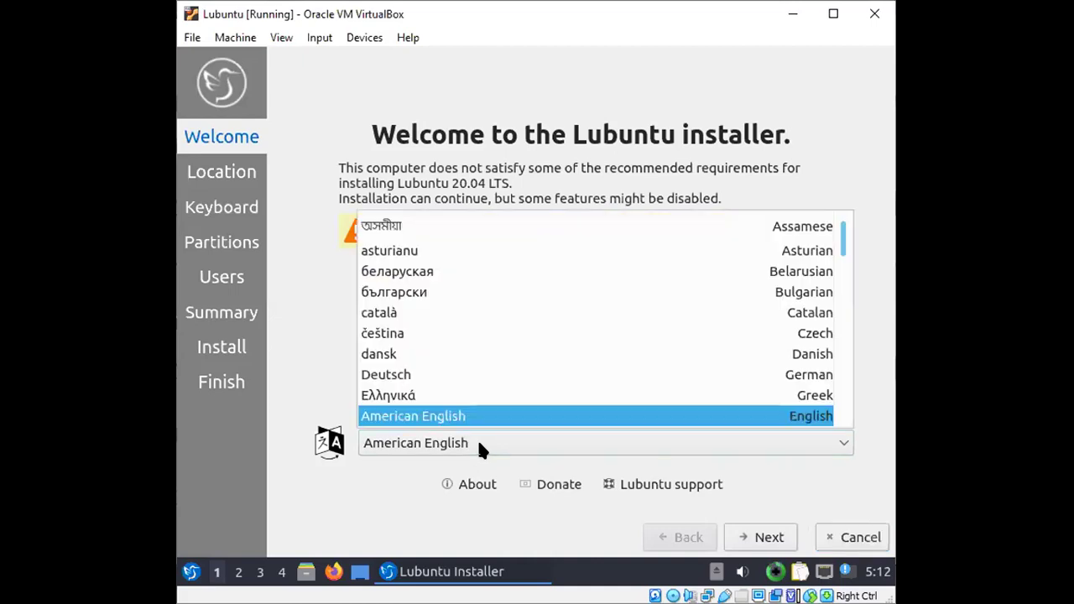
left_click(478, 443)
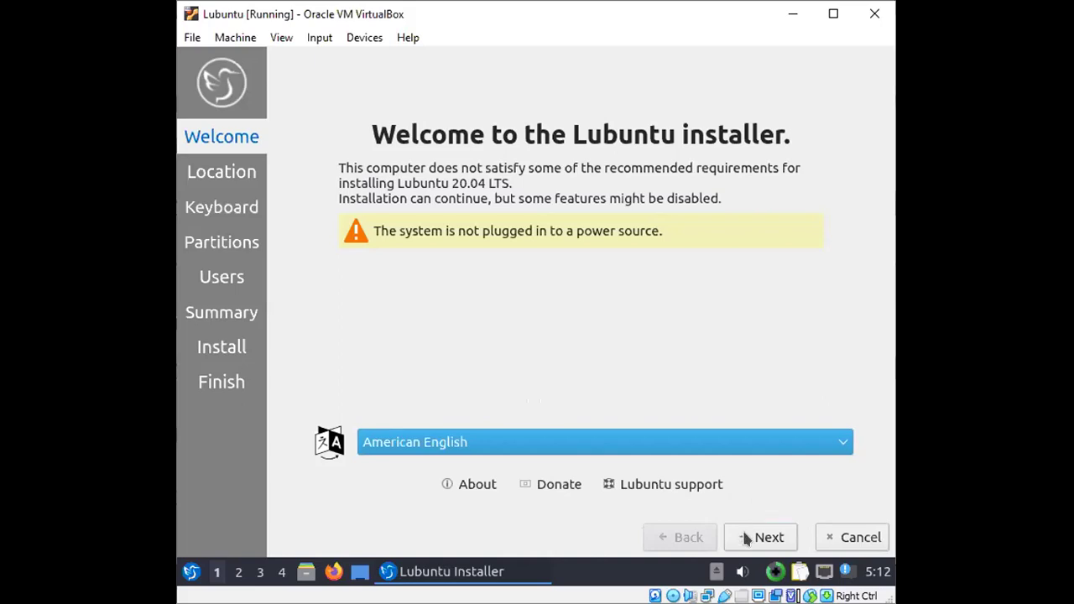
Accept American English, the Asia/Karachi location and English (US) keyboard in the installer.
left_click(746, 538)
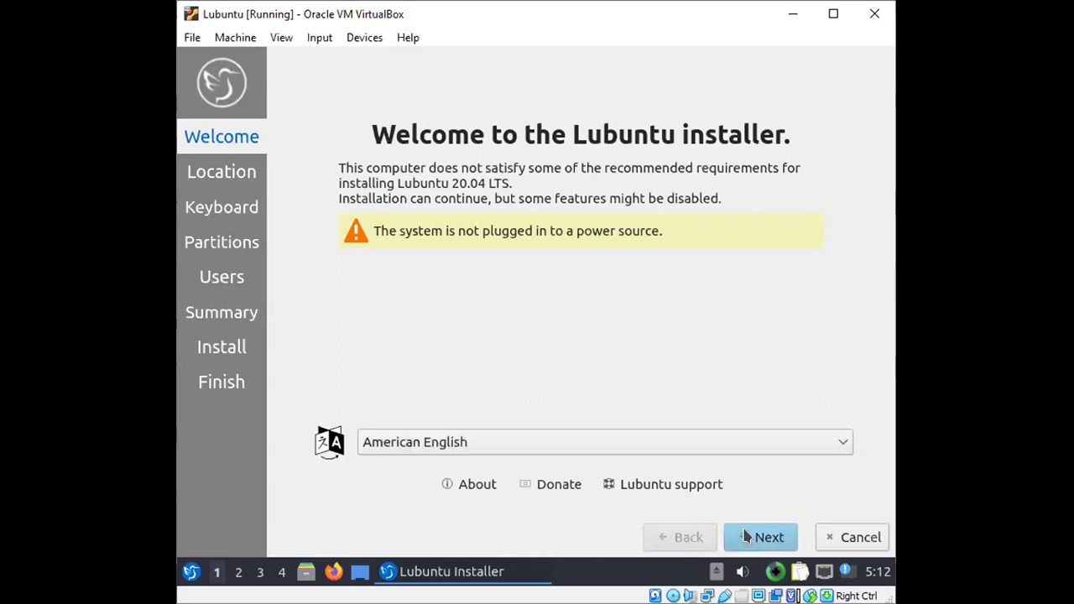
left_click(765, 535)
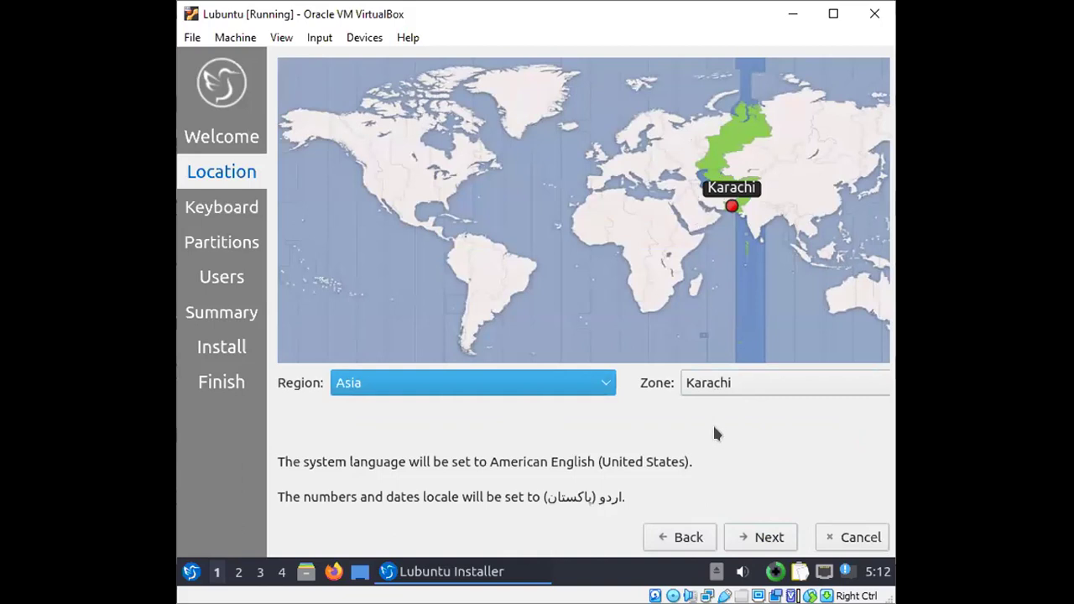
left_click(759, 538)
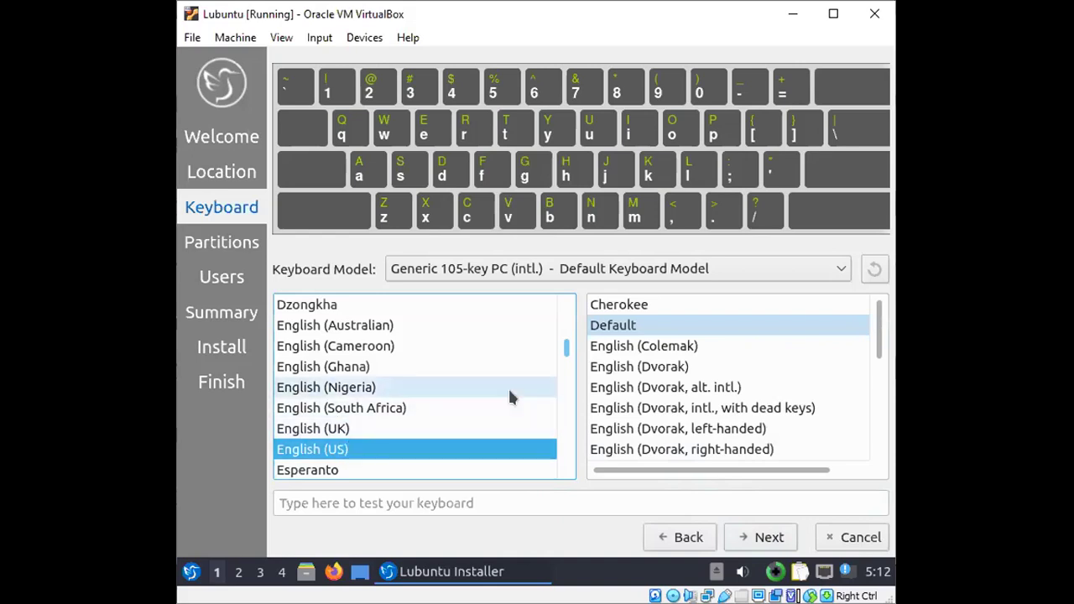
left_click(760, 537)
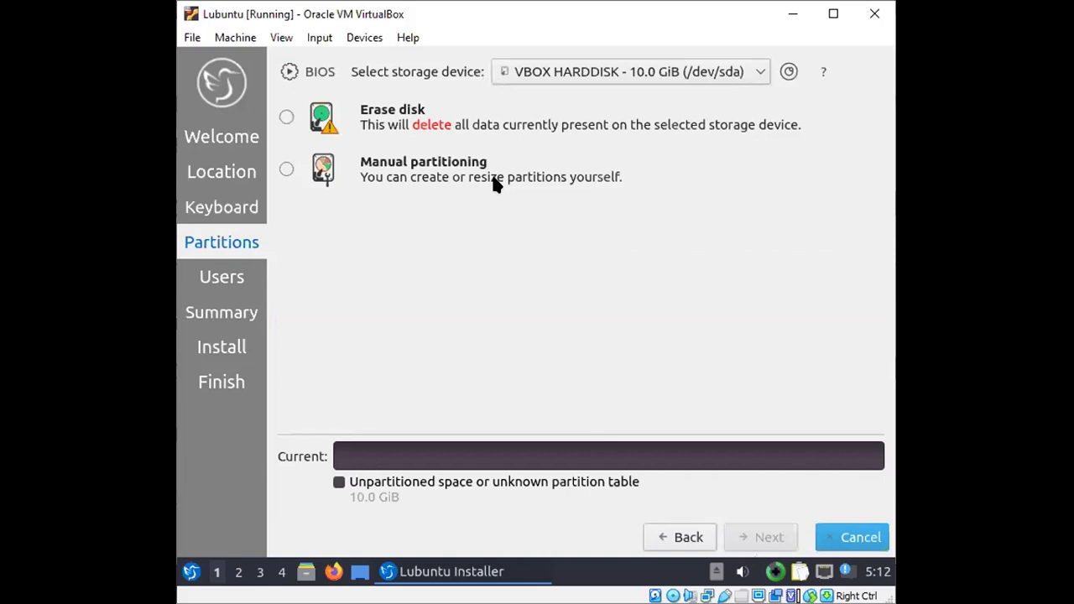
left_click(587, 71)
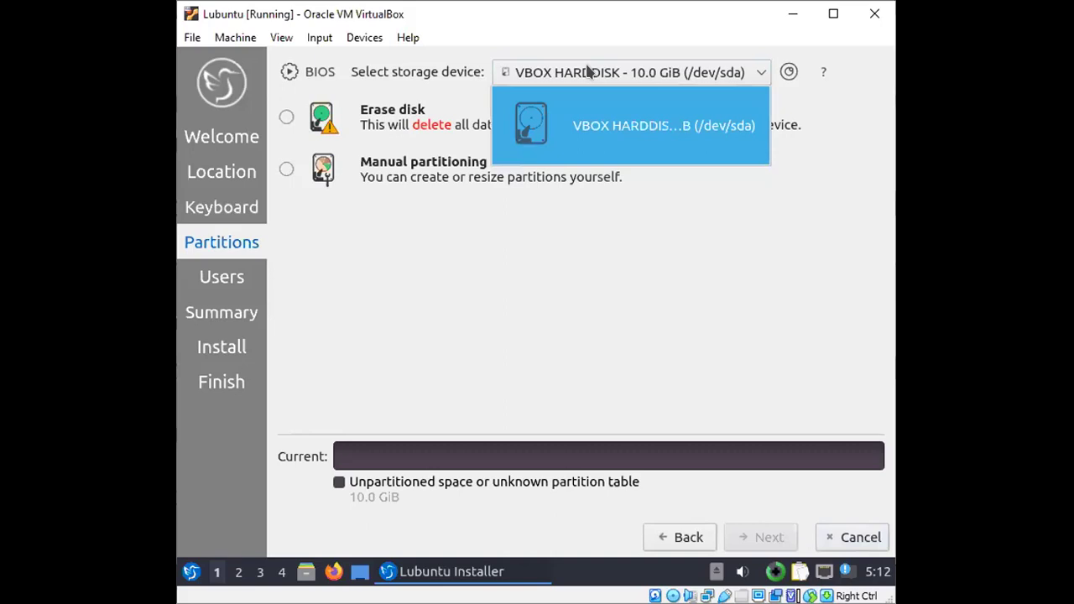
left_click(560, 127)
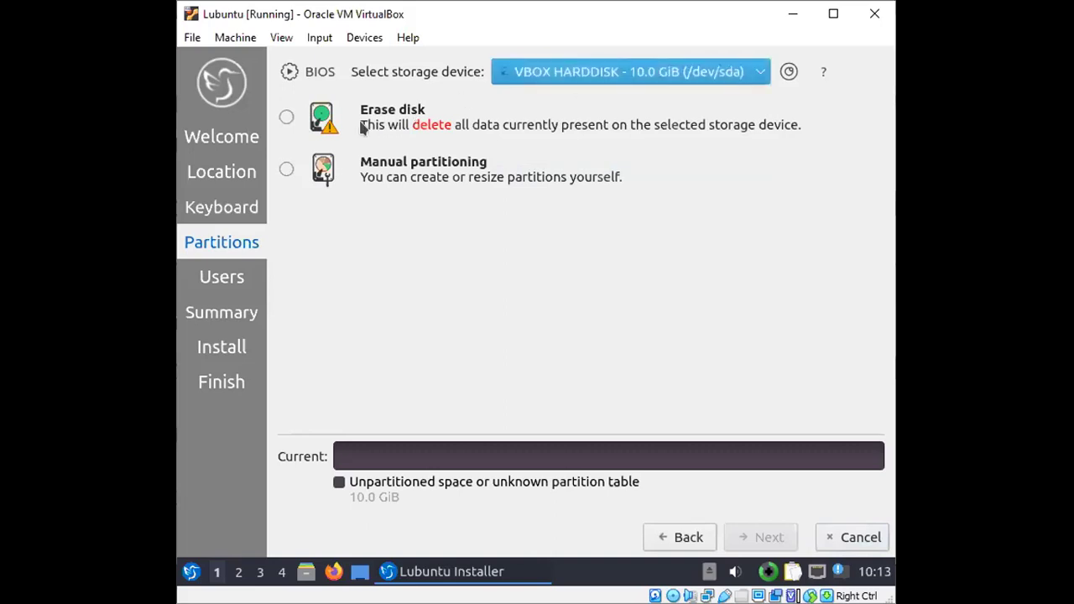
left_click(287, 120)
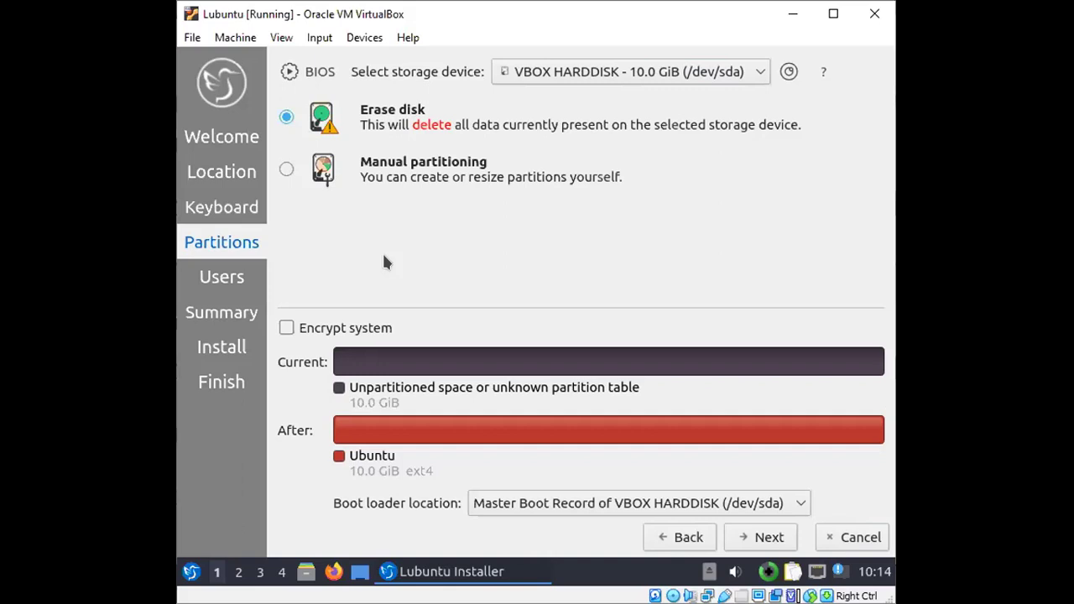
Keep VBOX HARDDISK (/dev/sda) as the target and choose Erase disk.
left_click(604, 75)
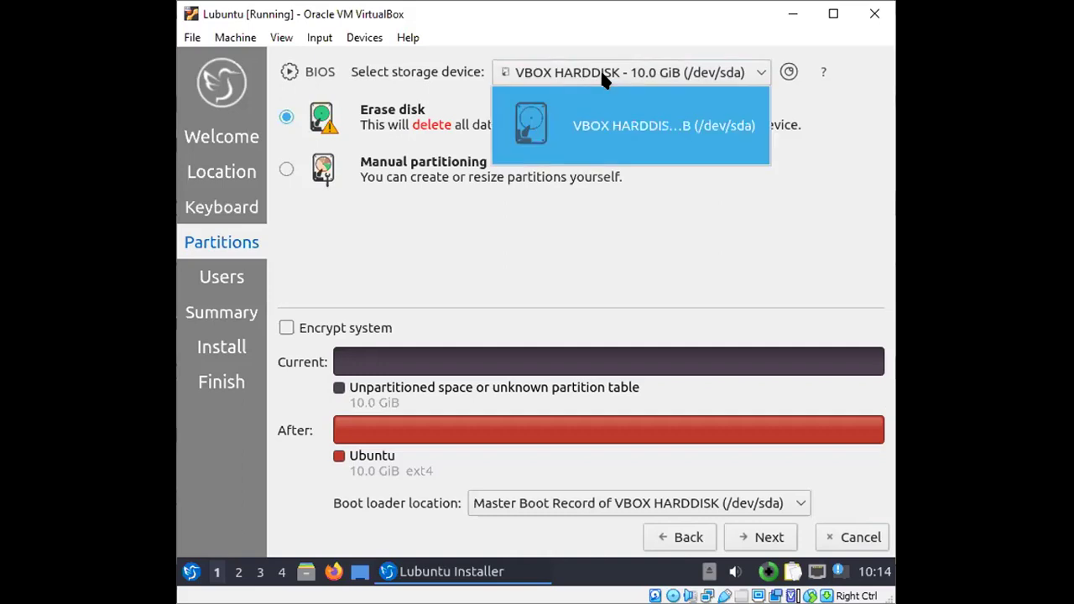
left_click(604, 76)
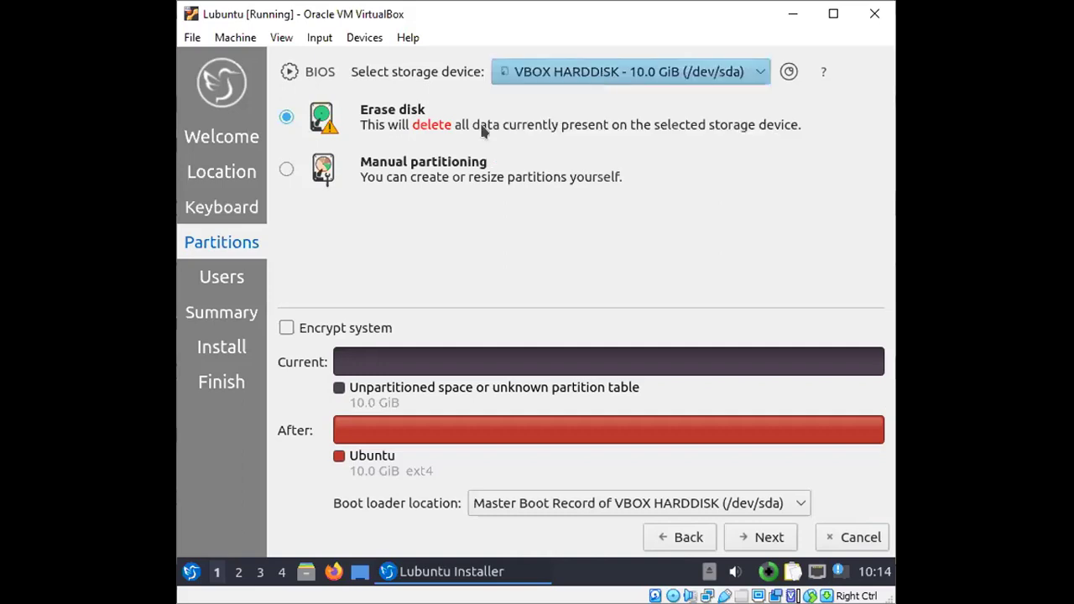
left_click(286, 118)
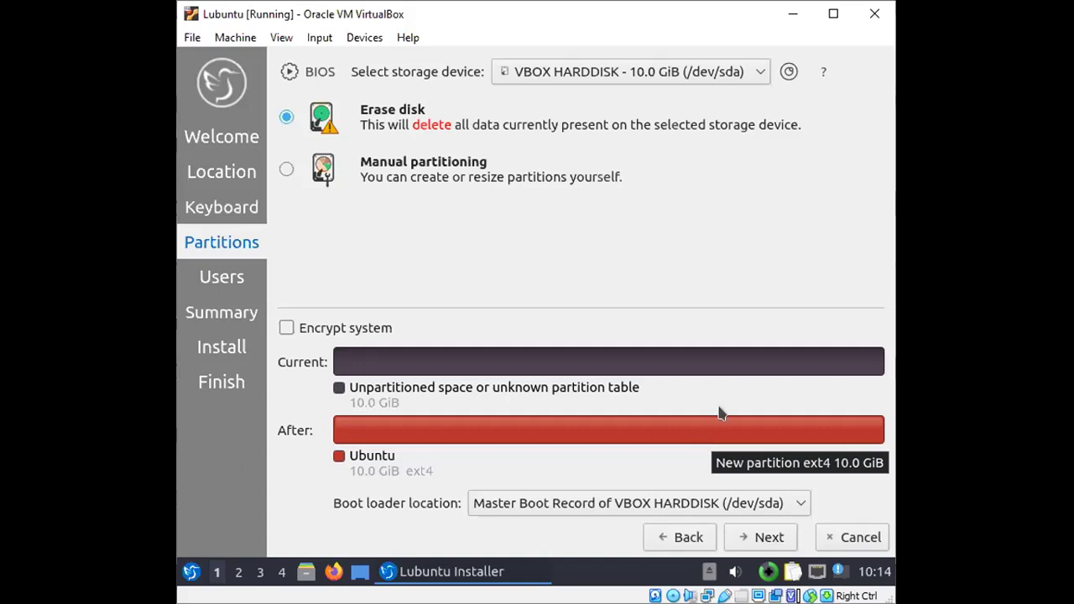
Advance to the Users step and enter the full name, login name and computer name RustDevelopment.
left_click(734, 535)
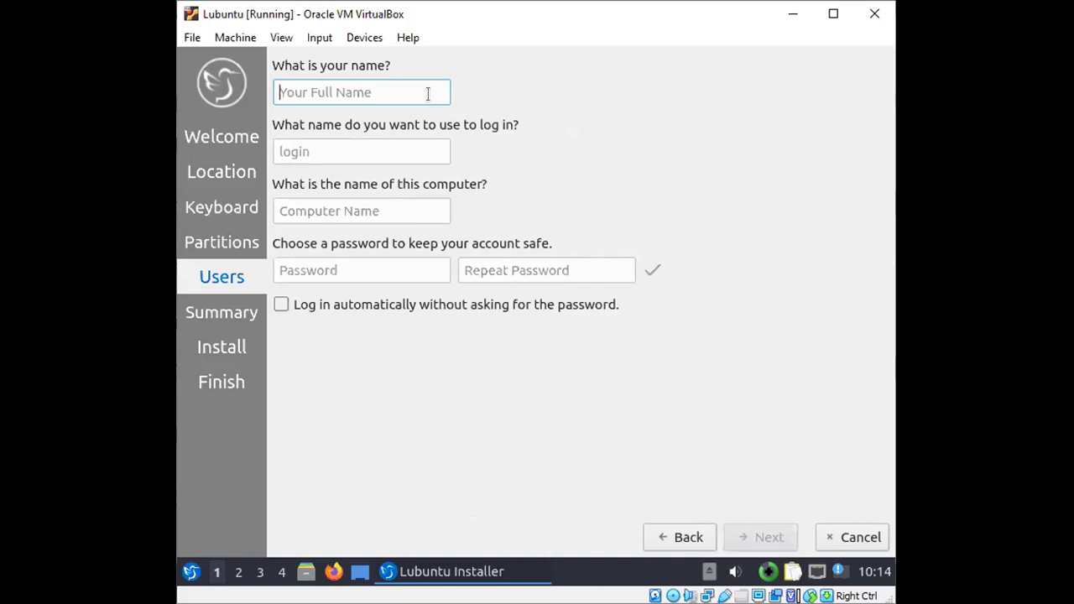
type("khawajagan")
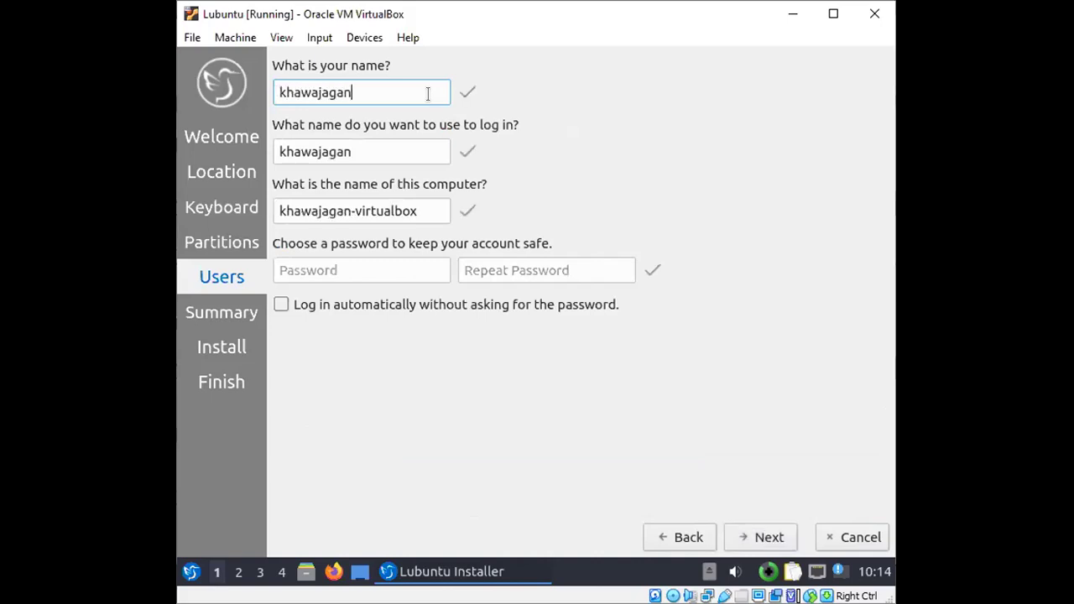
key("Tab")
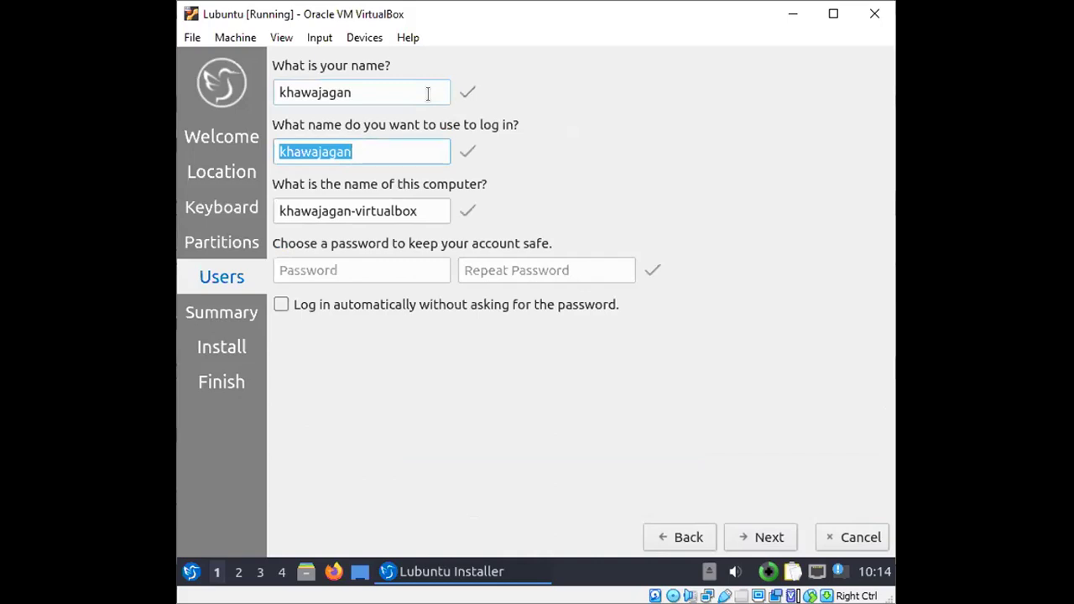
type("doctor")
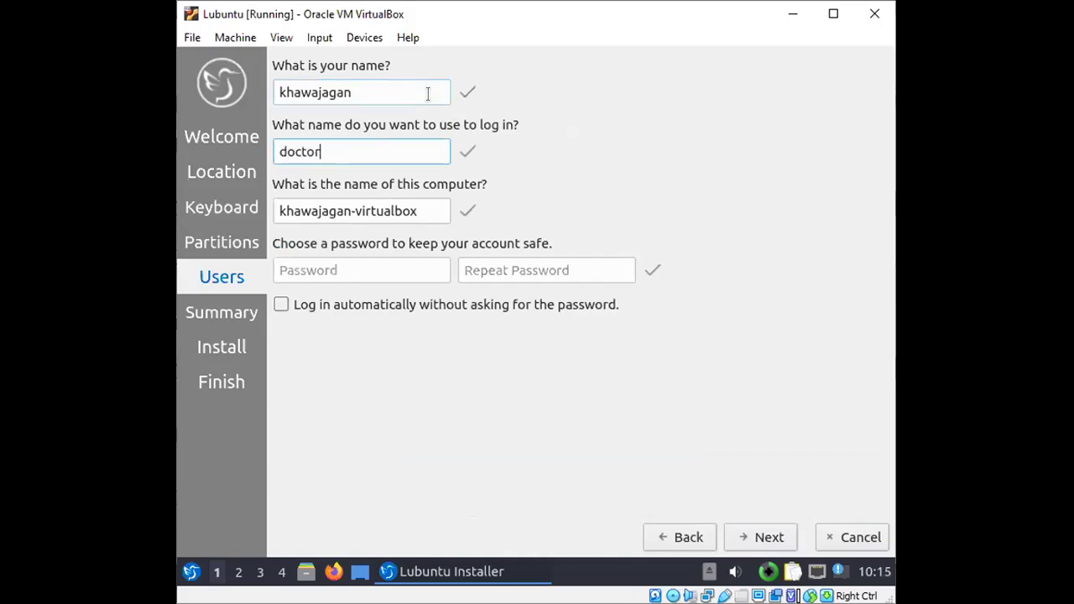
key("Tab")
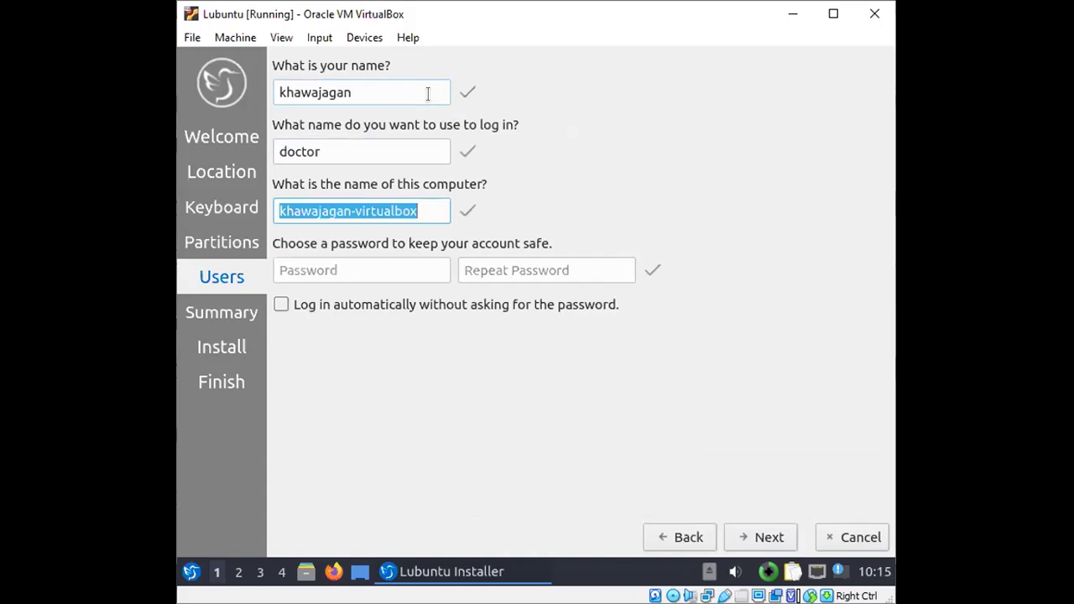
type("rus")
key("BackSpace")
key("BackSpace")
key("BackSpace")
type("R")
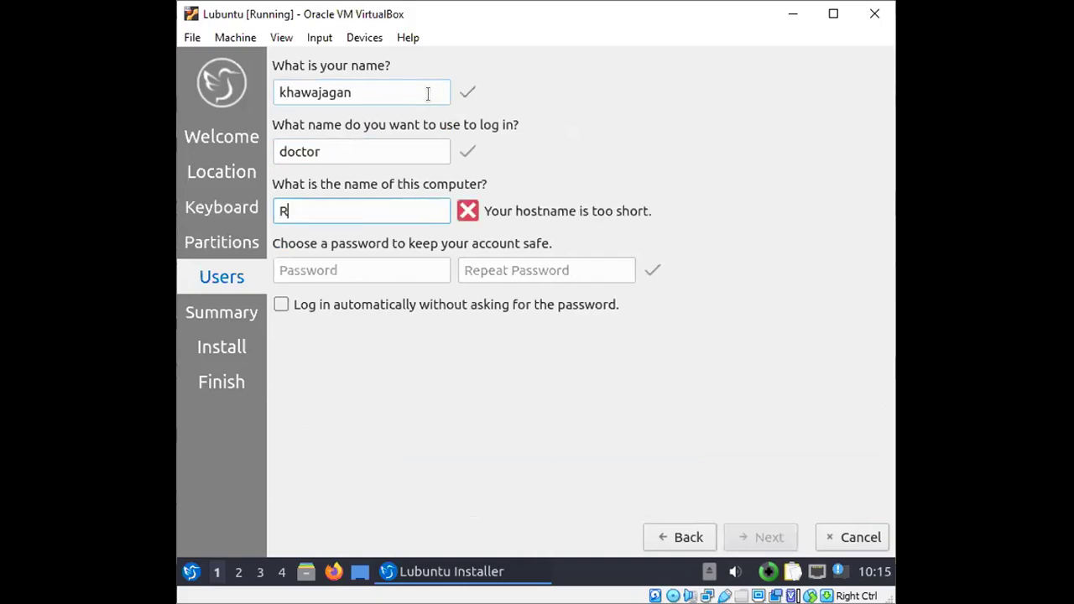
type("ustDevelopment")
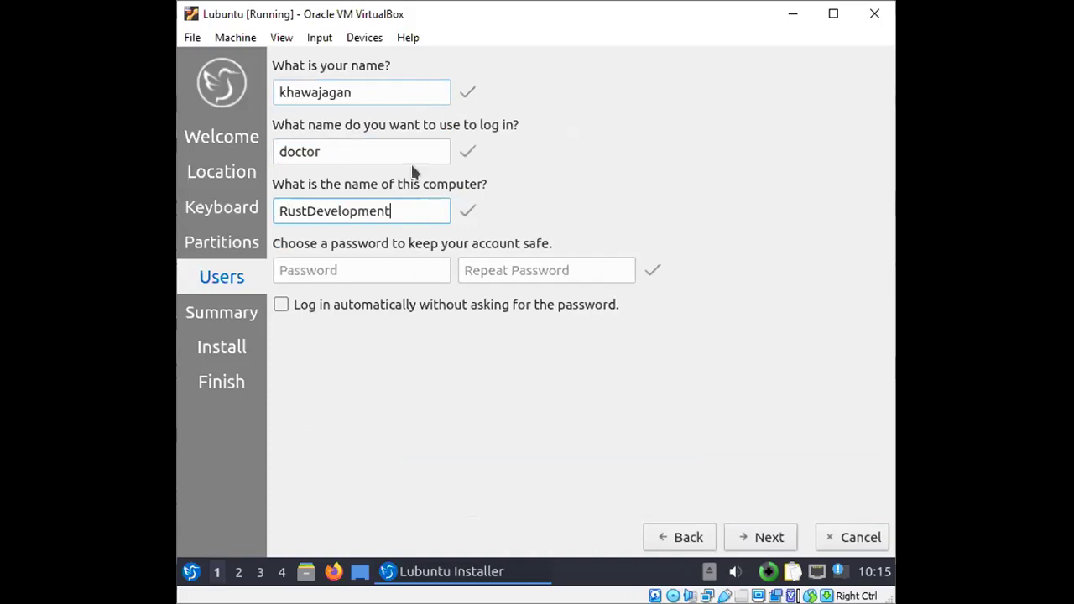
Type the account password in both password fields, then select the whole login name.
left_click(370, 267)
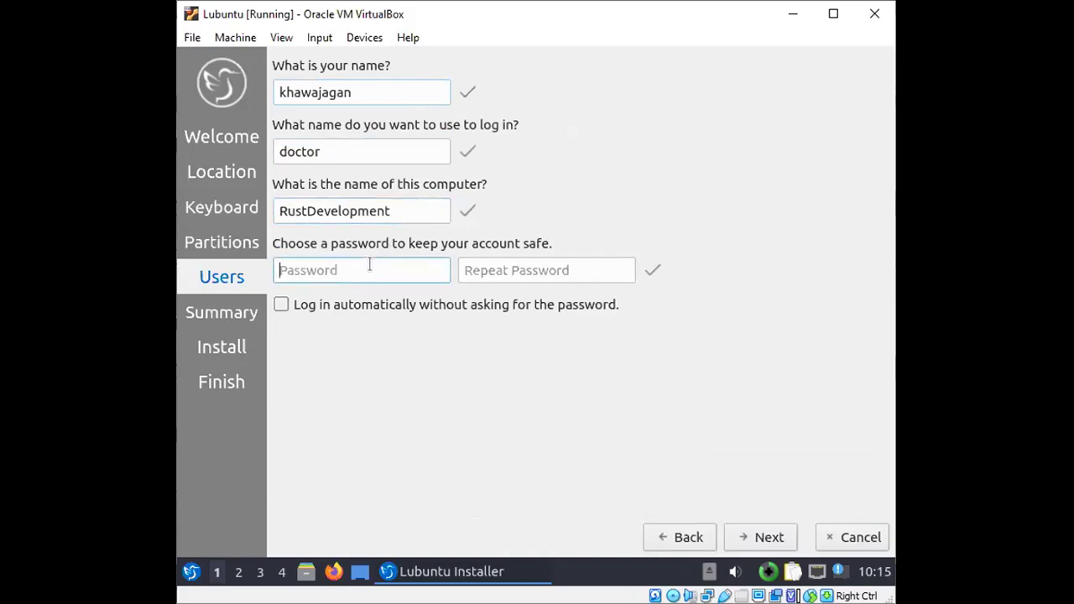
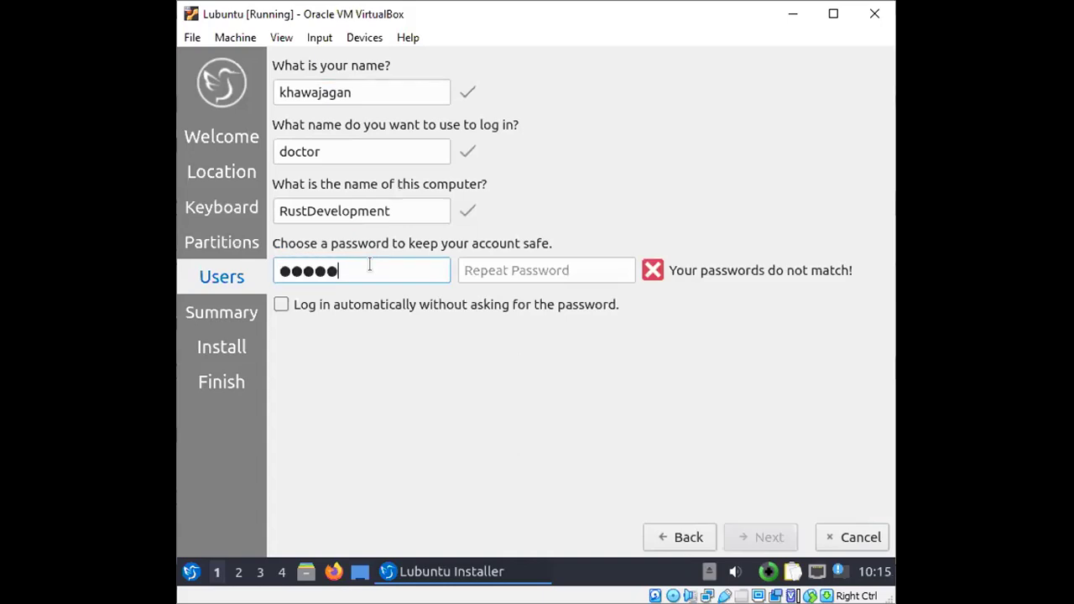
key("Tab")
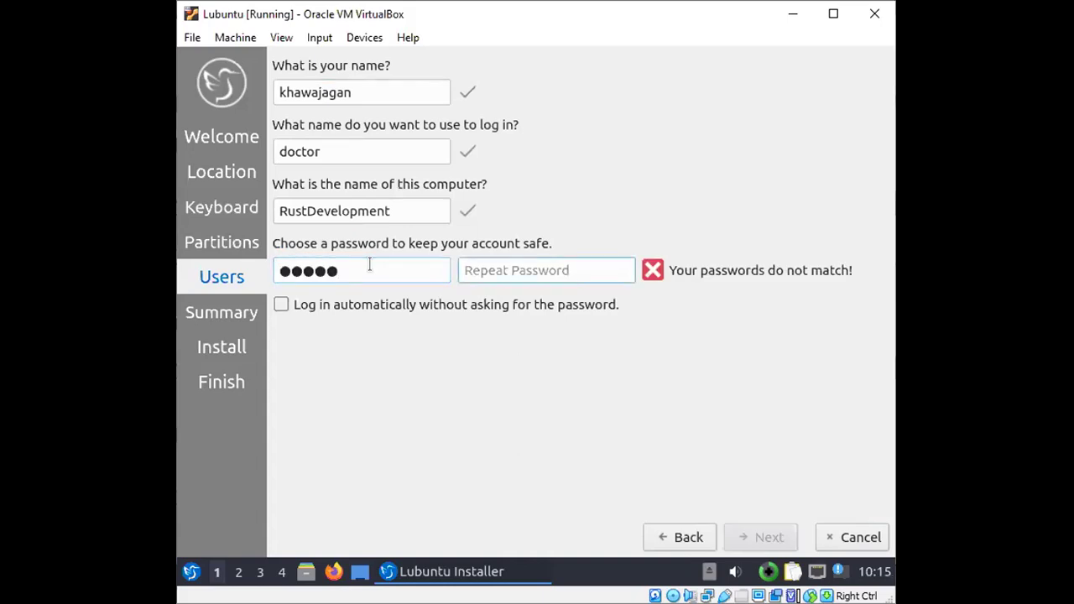
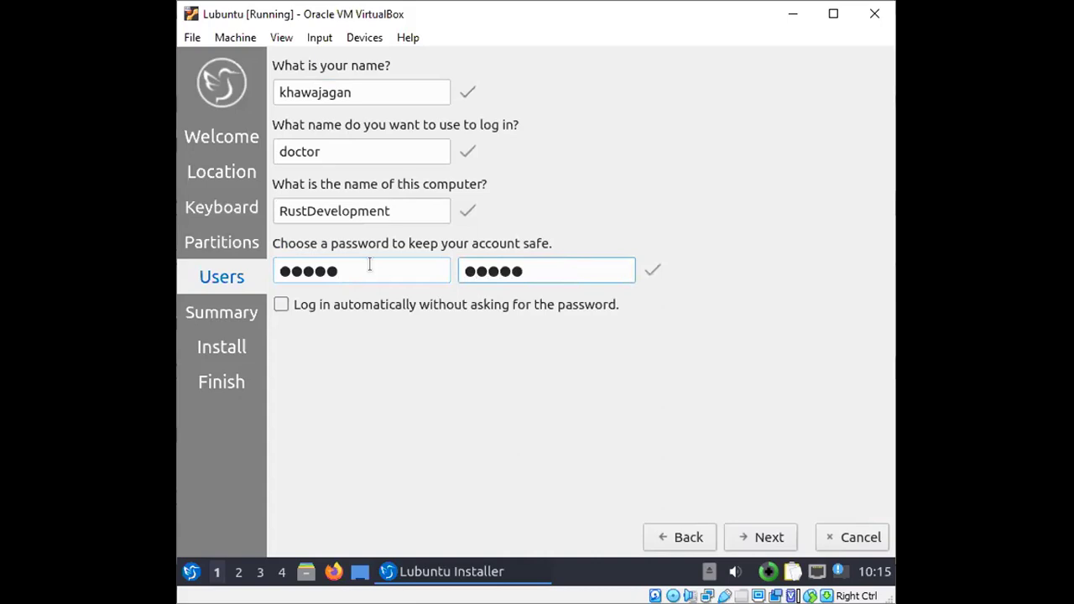
left_click(296, 153)
double_click(295, 153)
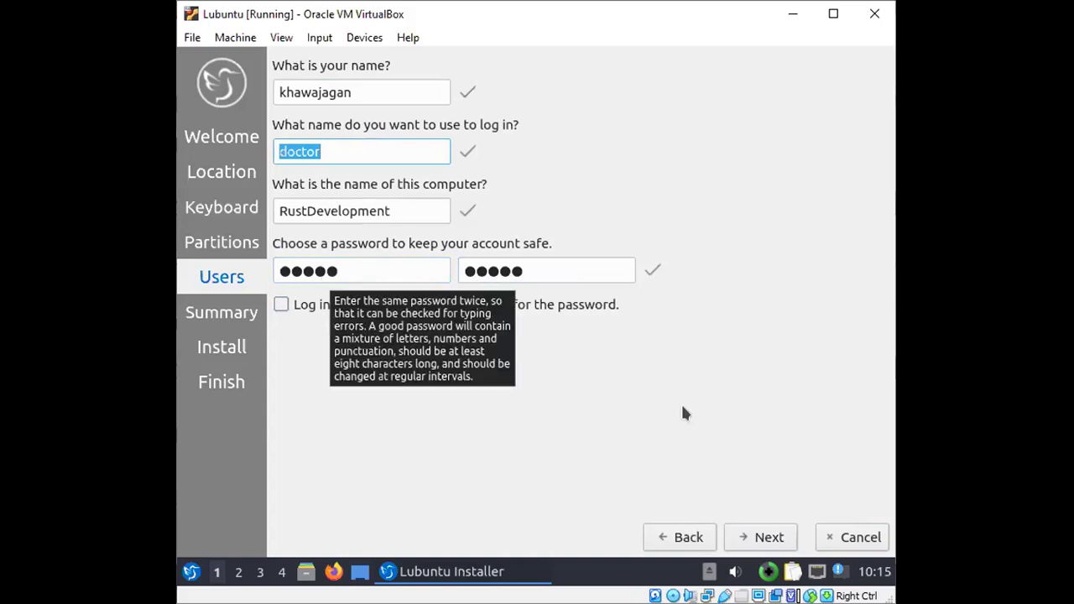
Advance to the Summary page and scroll through the planned erase of /dev/sda for a 10235MiB ext4 partition.
left_click(762, 542)
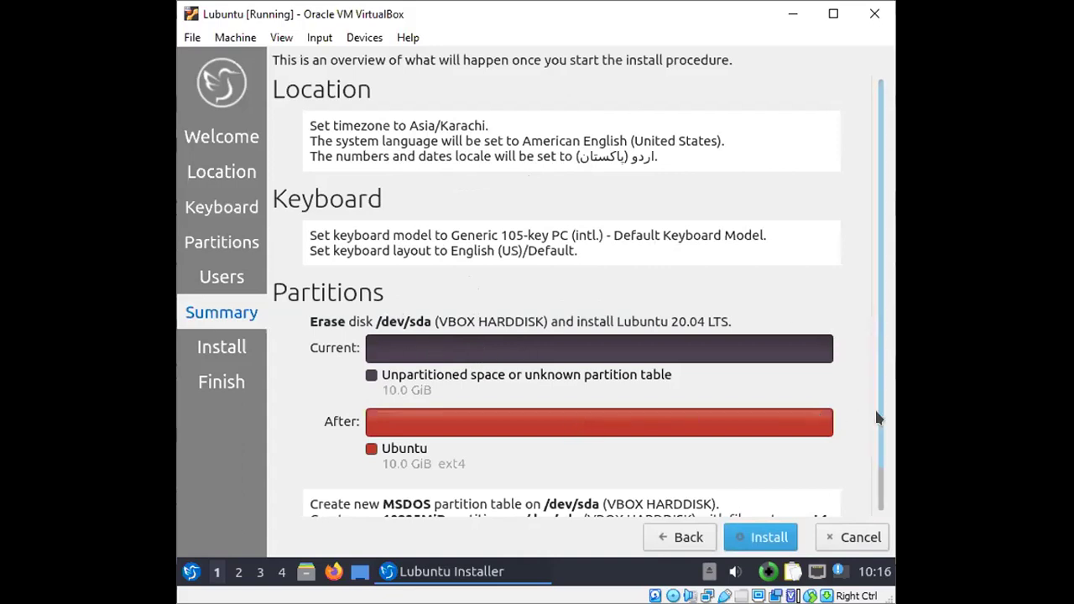
scroll(874, 454, "down", 1)
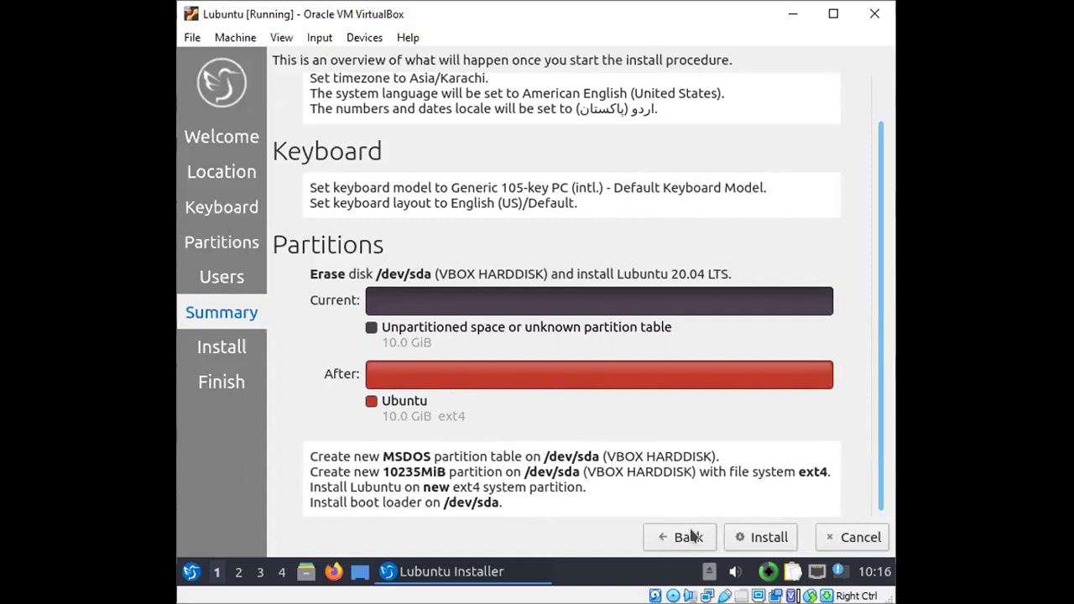
Begin the Lubuntu 20.04 LTS installation and approve the irreversible disk changes with Install now.
left_click(753, 537)
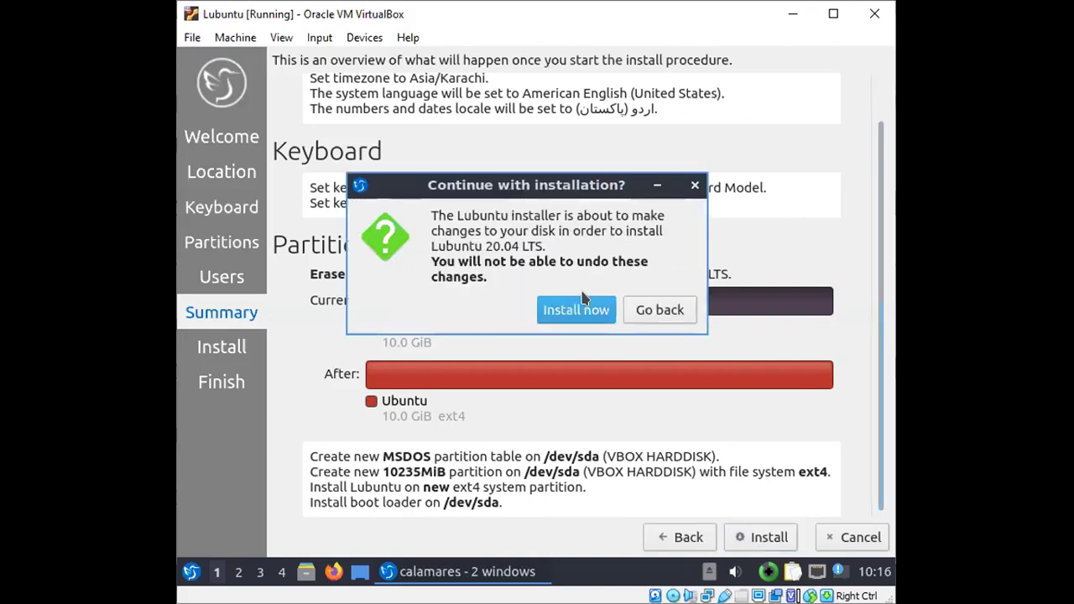
left_click(570, 313)
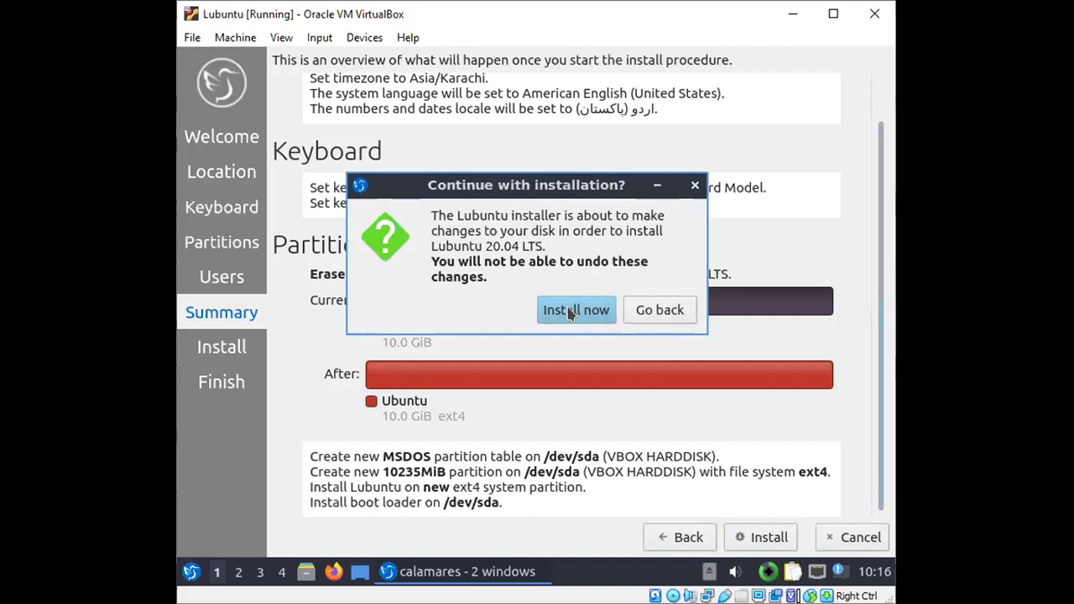
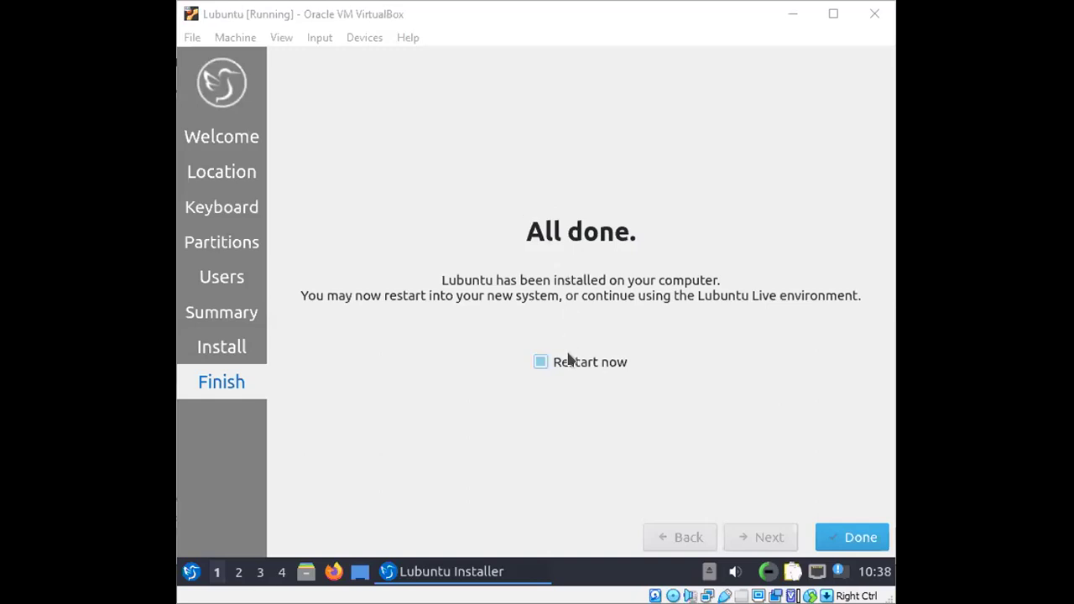
Tick Restart now, finish the installer with Done, and open the Lubuntu main menu.
left_click(602, 373)
left_click(599, 372)
left_click(598, 372)
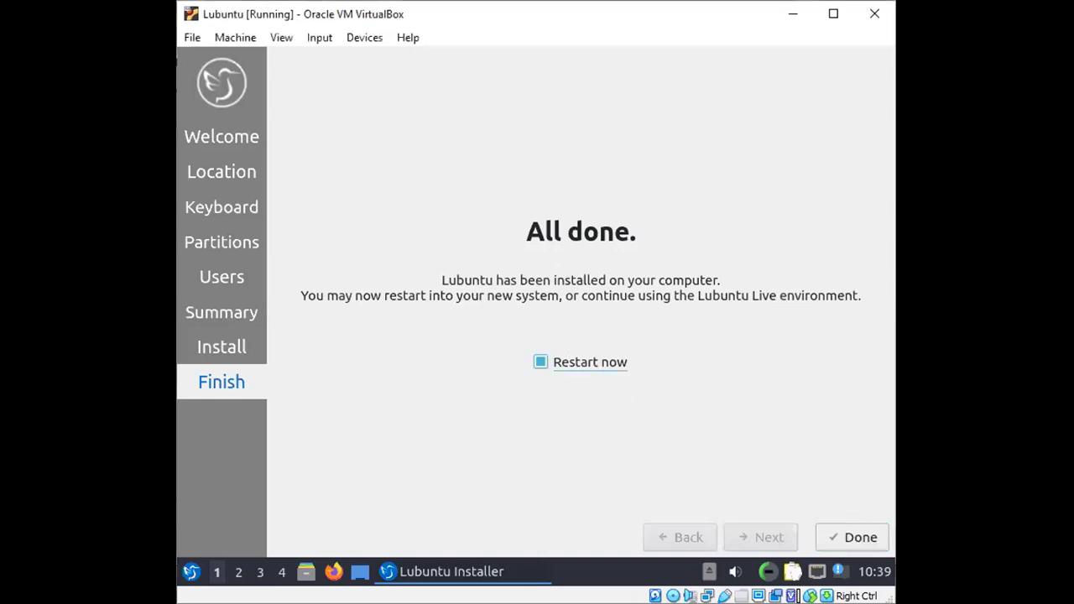
left_click(843, 547)
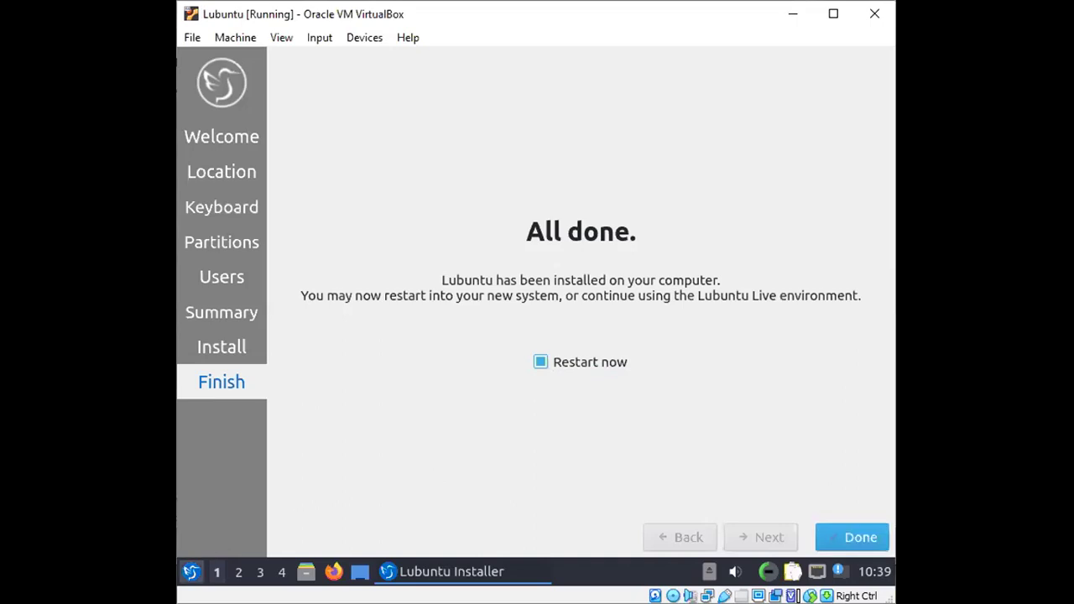
left_click(192, 572)
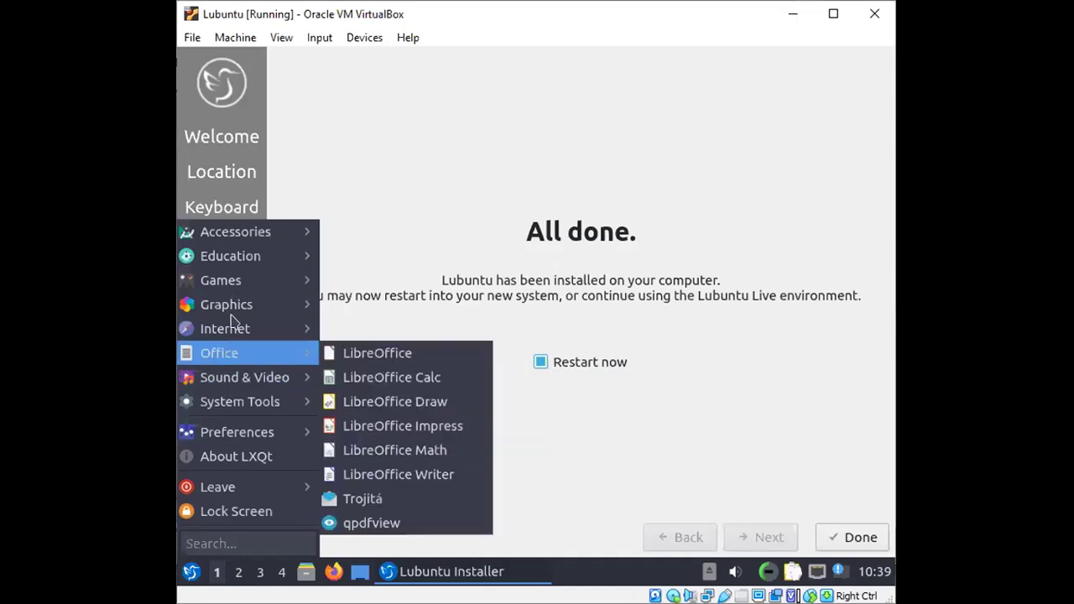
Browse the start menu categories, then close the menu so the VM restarts.
mouse_move(288, 265)
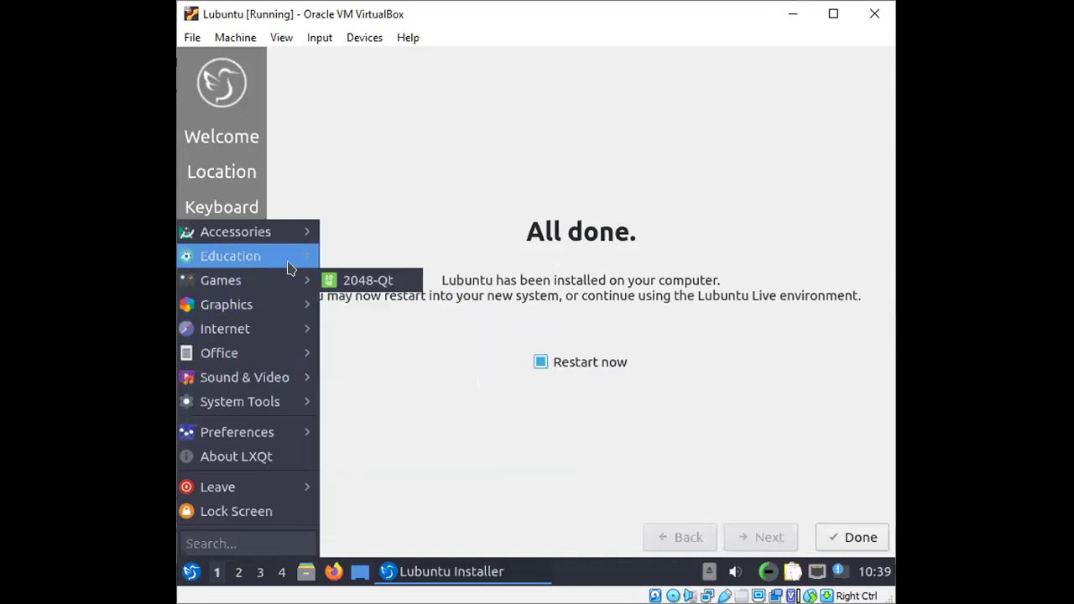
mouse_move(283, 237)
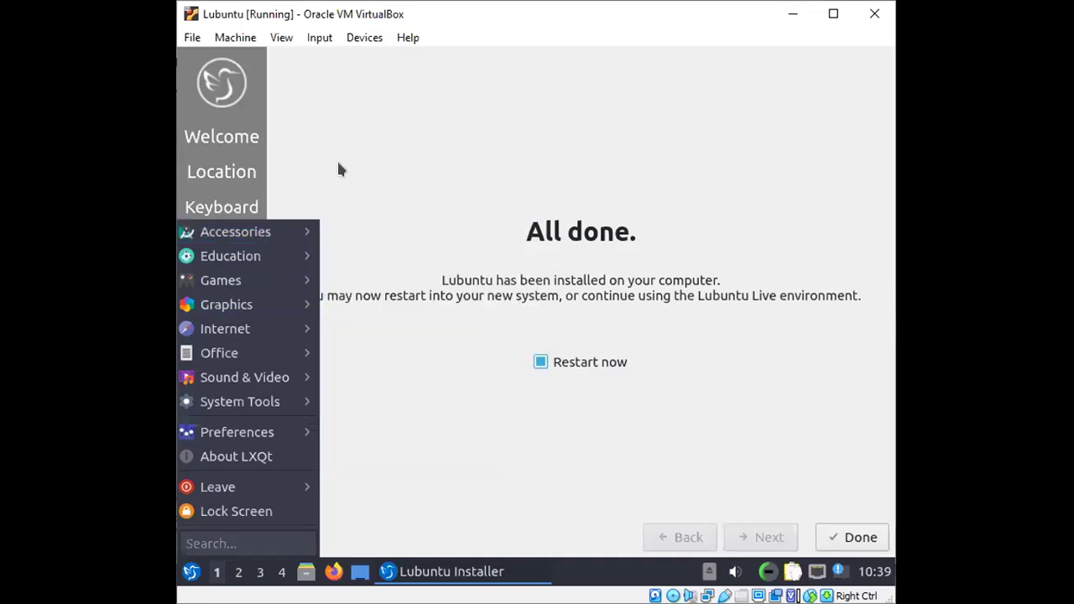
mouse_move(245, 382)
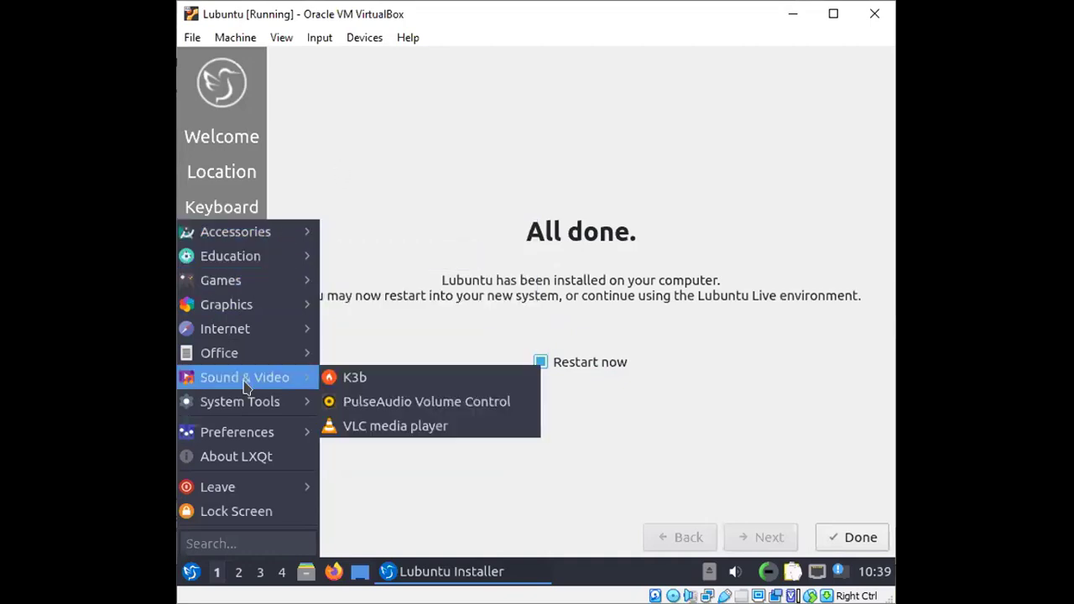
mouse_move(259, 307)
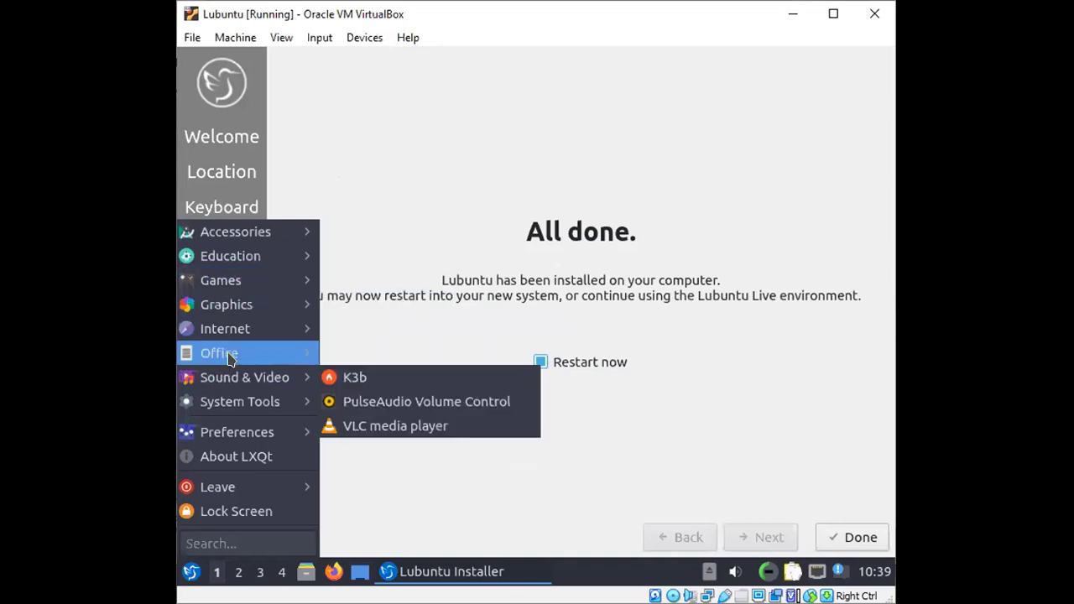
left_click(592, 232)
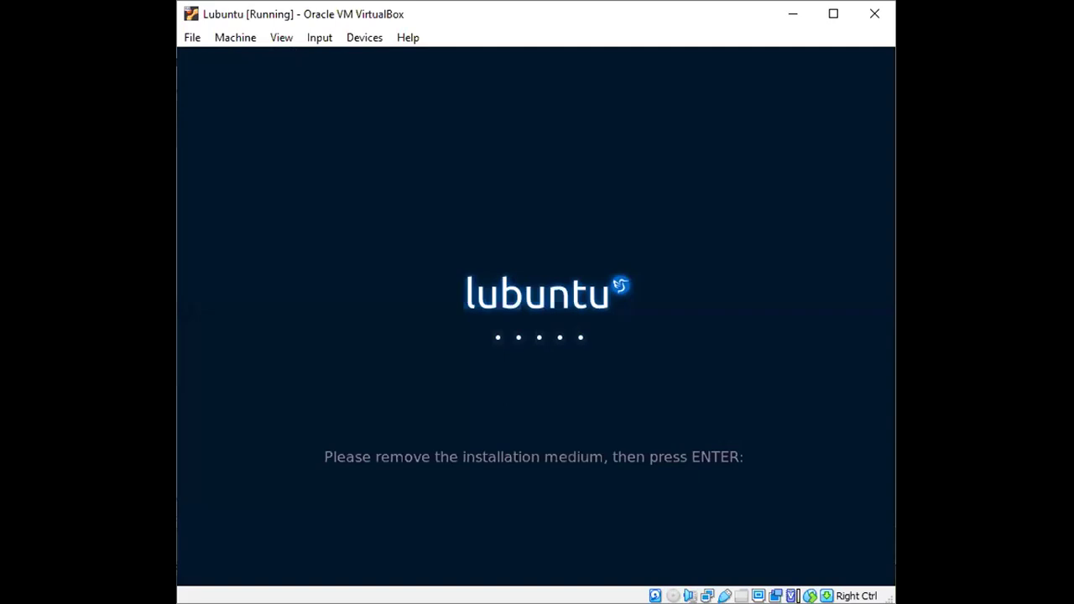
left_click(237, 37)
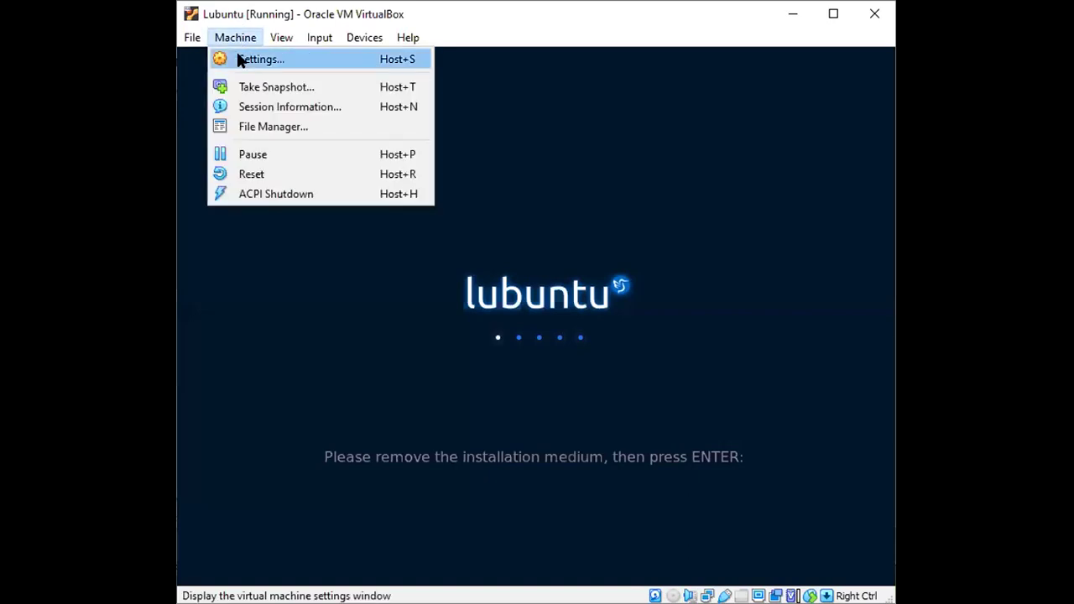
left_click(239, 59)
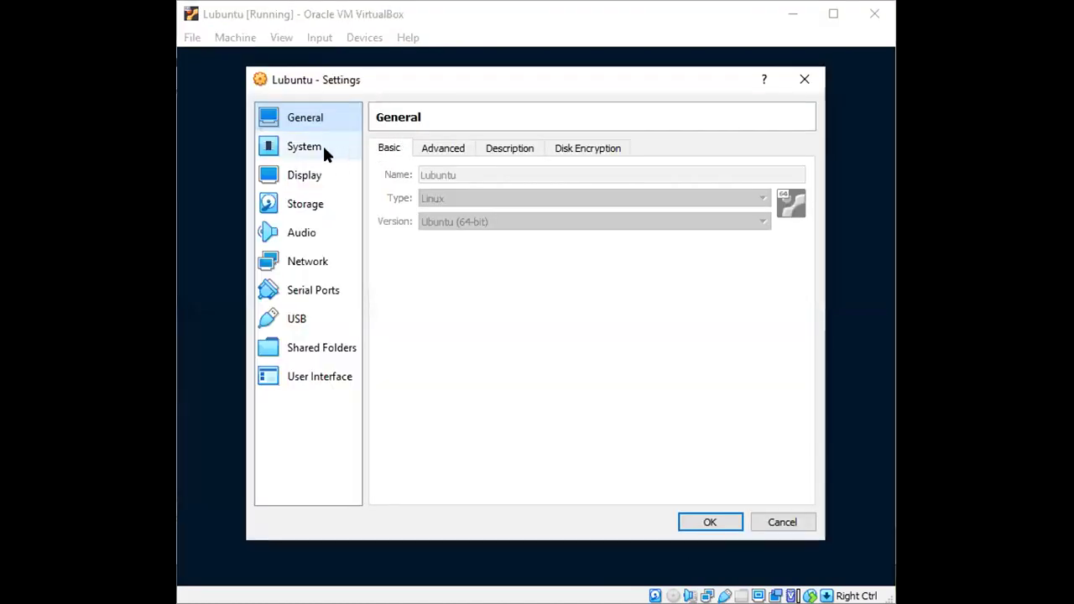
left_click(325, 151)
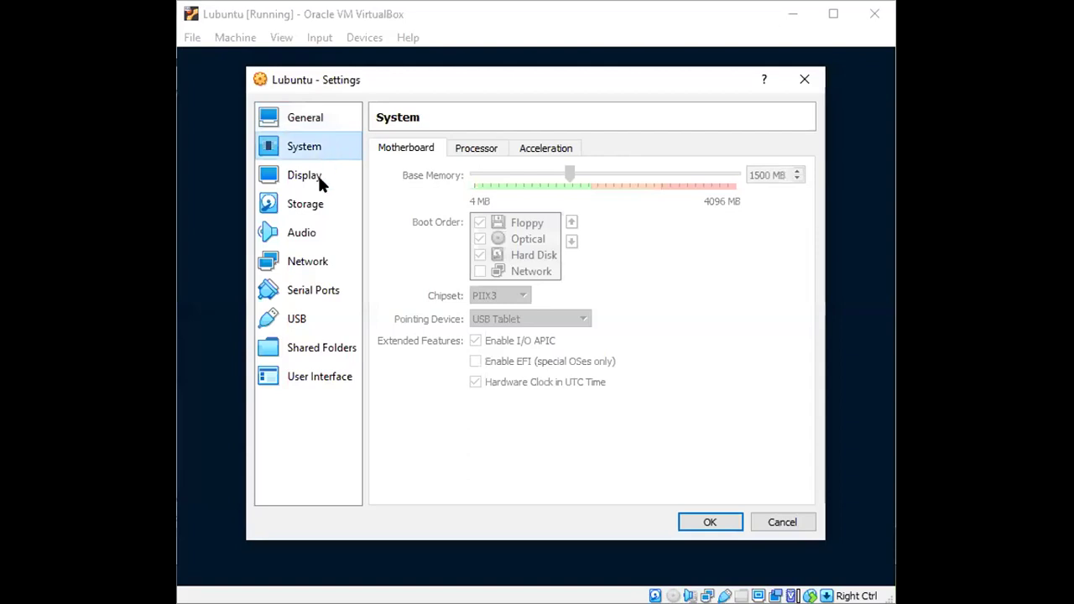
left_click(323, 203)
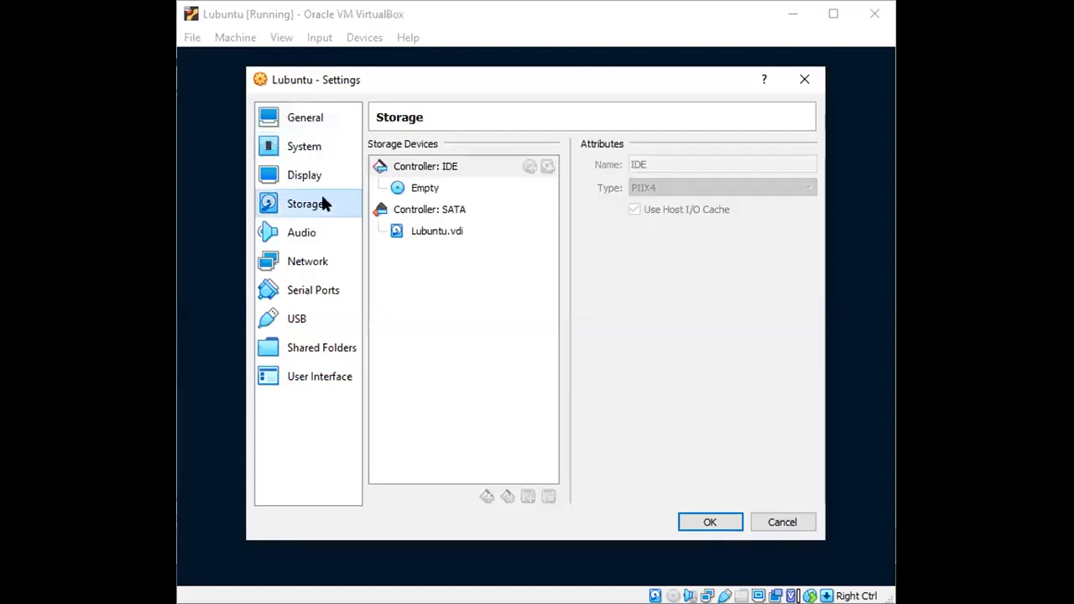
left_click(443, 180)
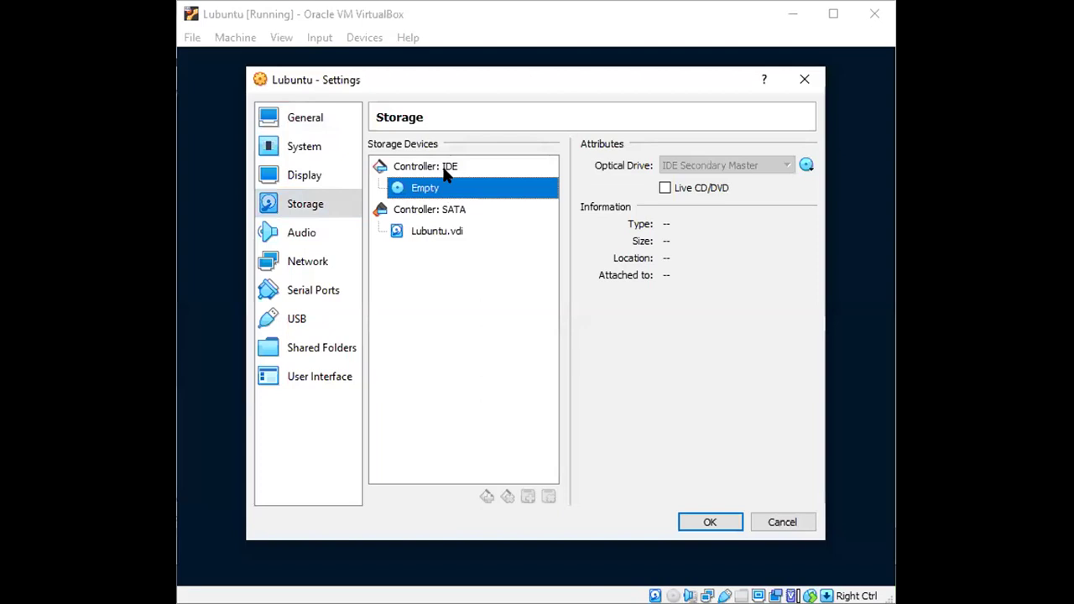
left_click(447, 170)
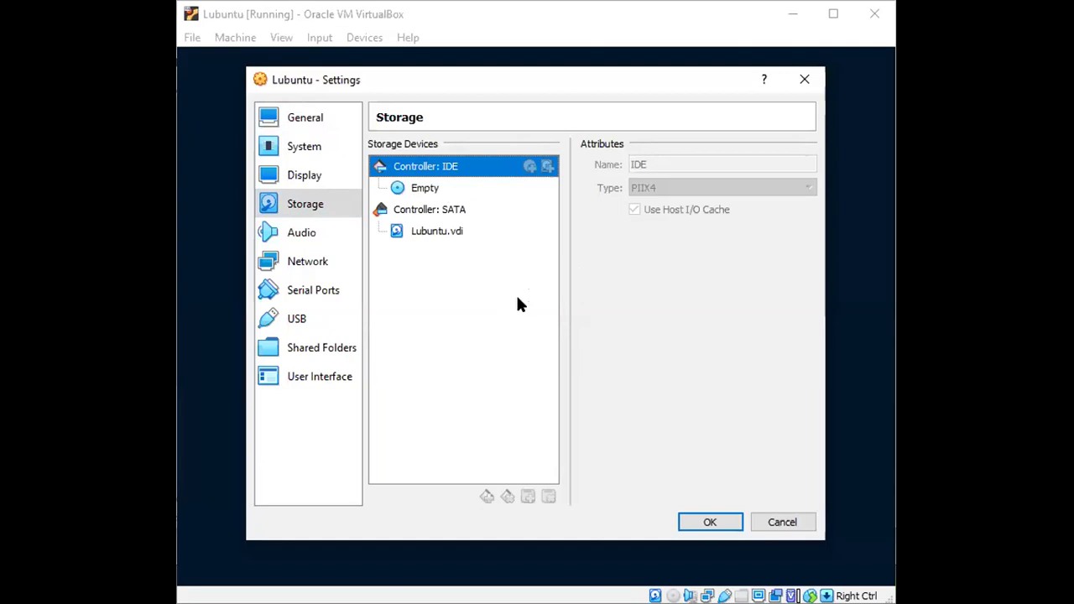
left_click(803, 526)
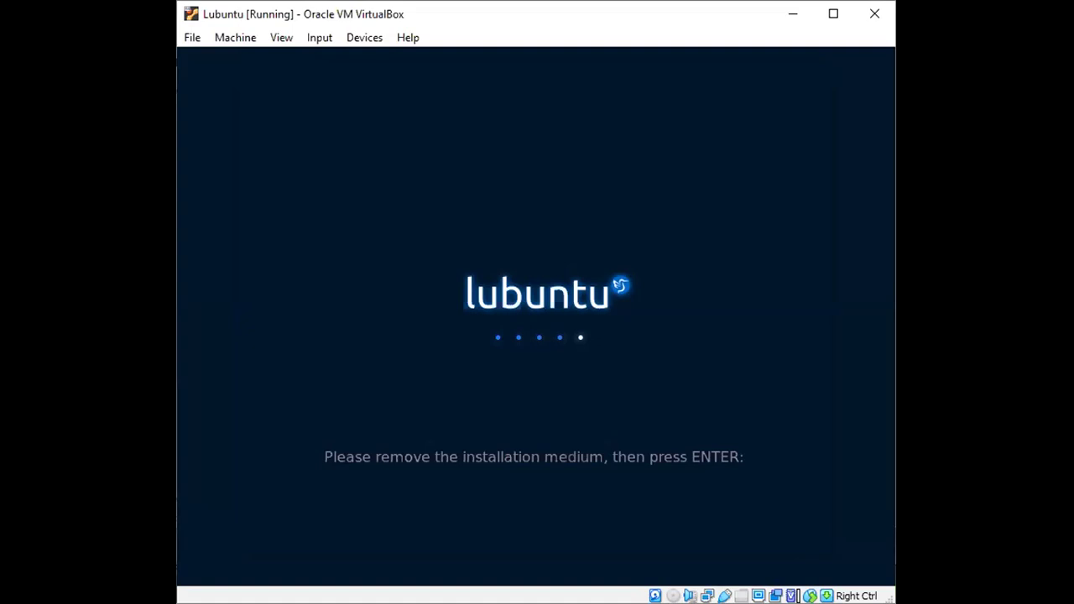
Confirm the installation medium is removed and dismiss the mouse pointer integration notice.
key("Return")
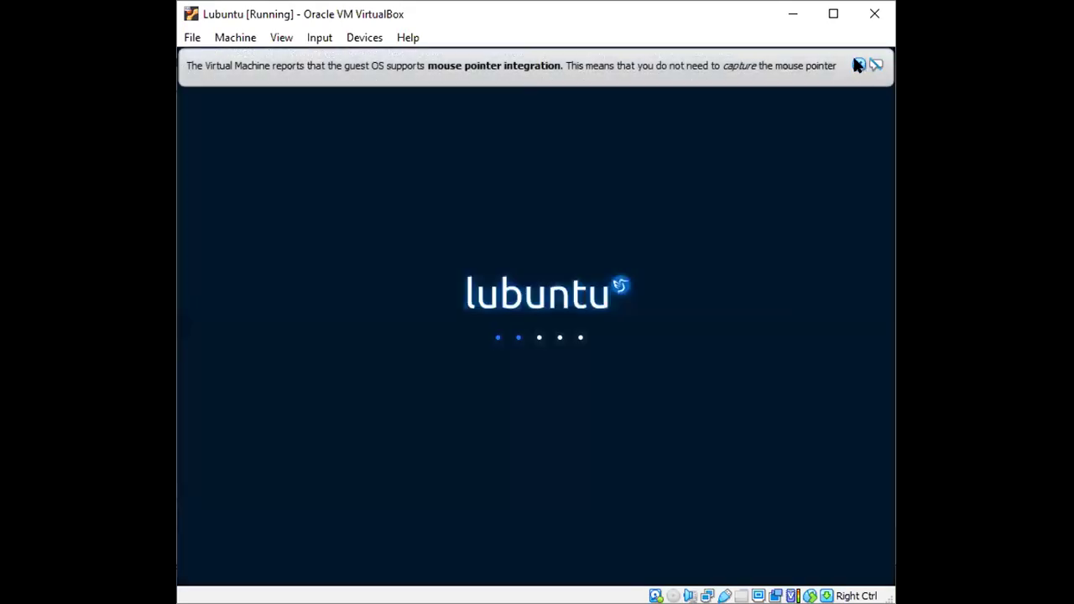
mouse_move(854, 59)
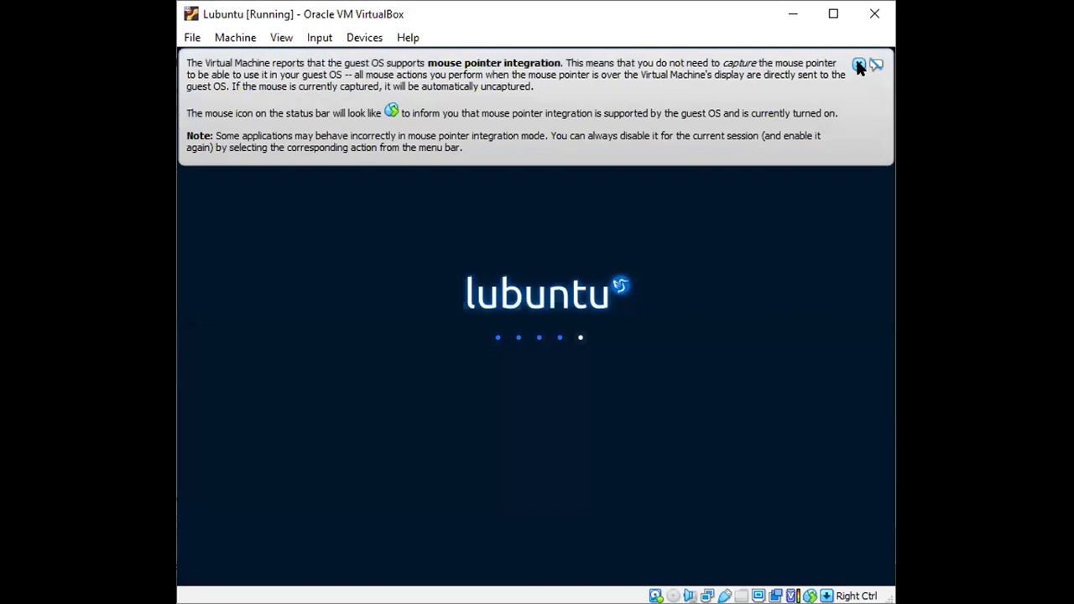
left_click(858, 65)
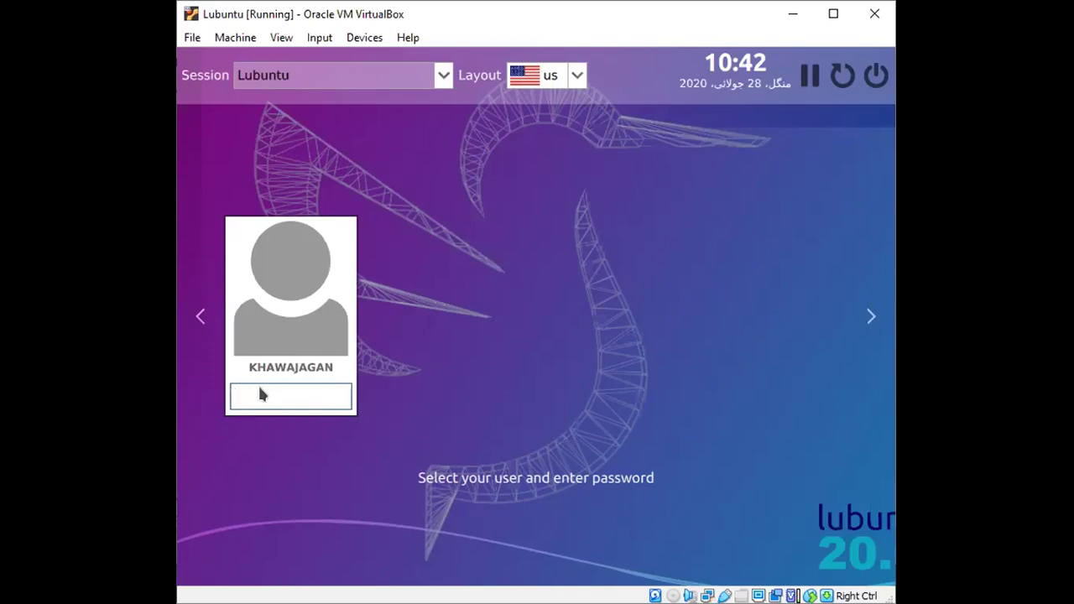
Enter the account password at the login screen and sign in.
type("*****")
key("Return")
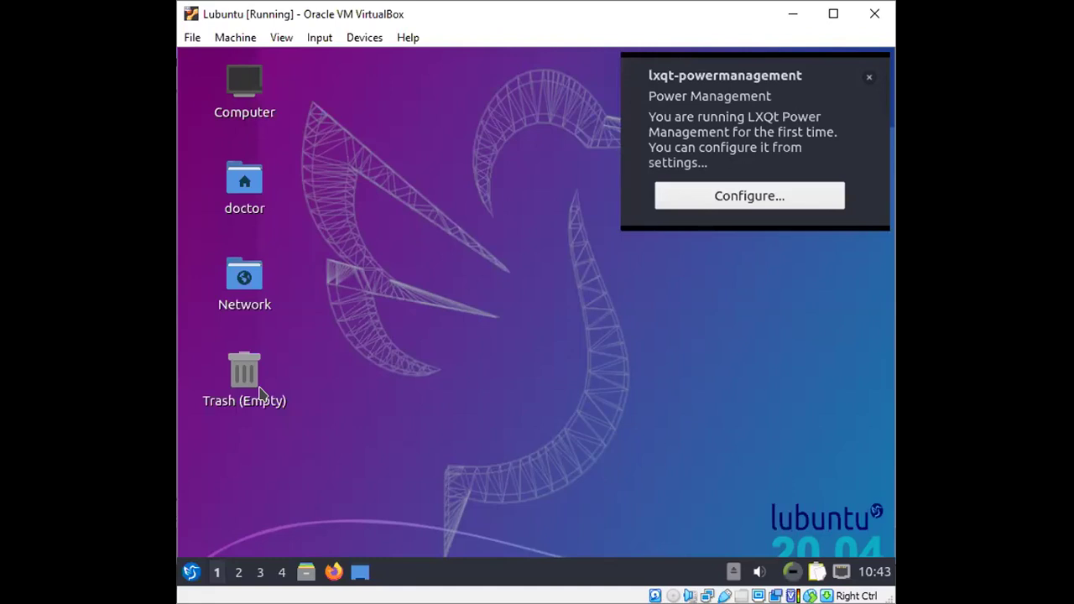
Dismiss the lxqt-powermanagement notice and close the Update Notifier upgrade offer.
left_click(867, 81)
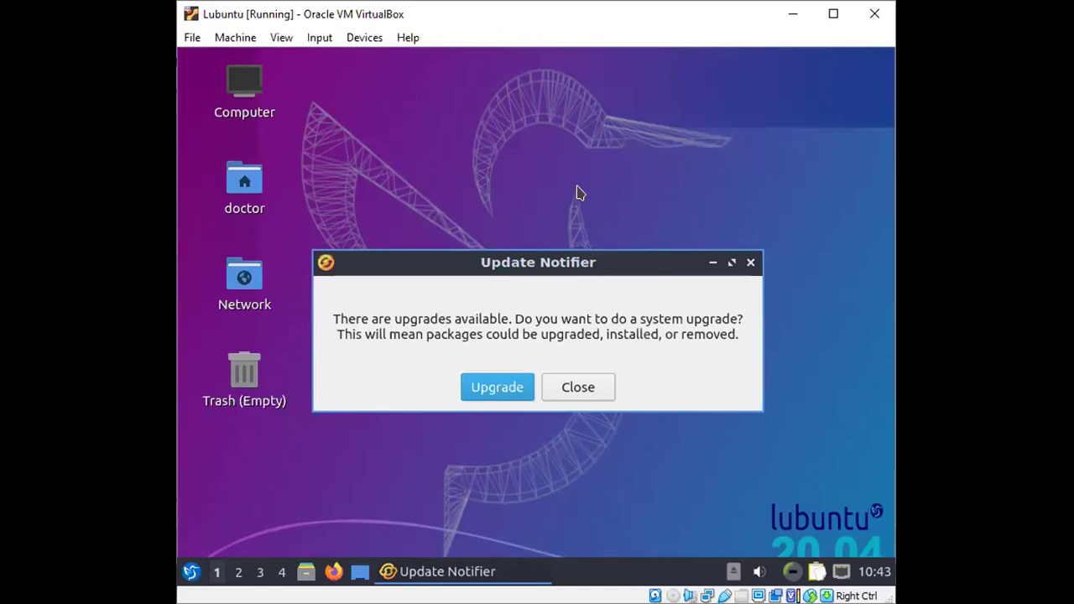
left_click(581, 395)
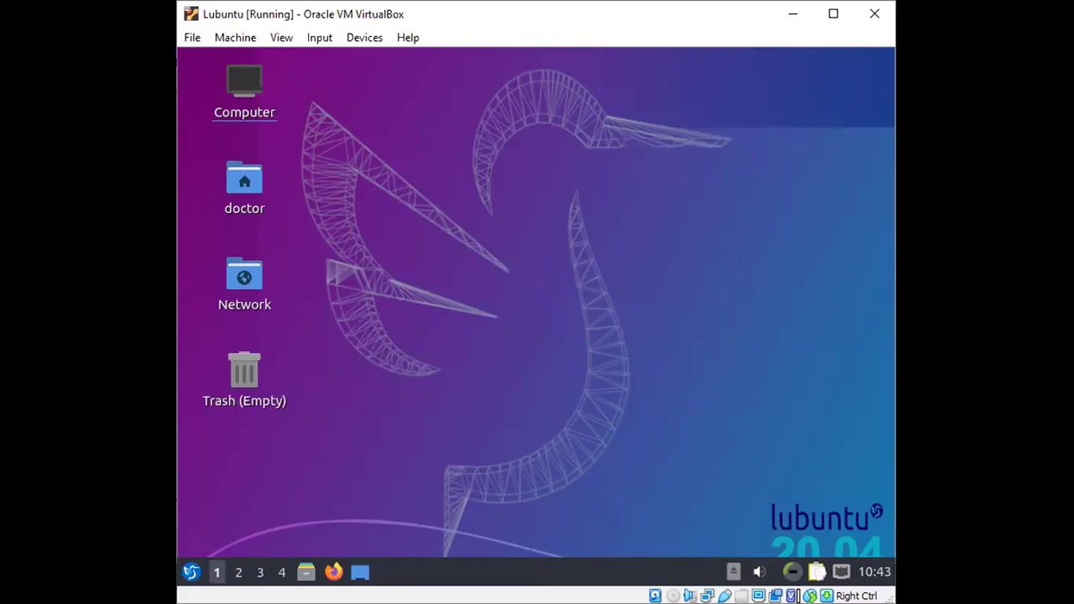
left_click(191, 572)
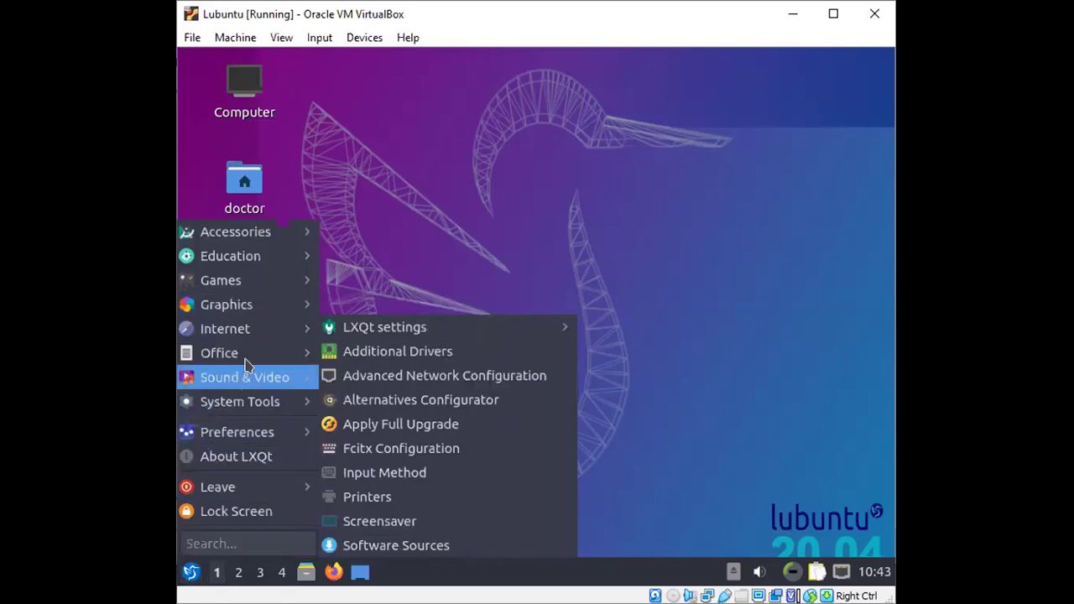
mouse_move(242, 318)
mouse_move(241, 359)
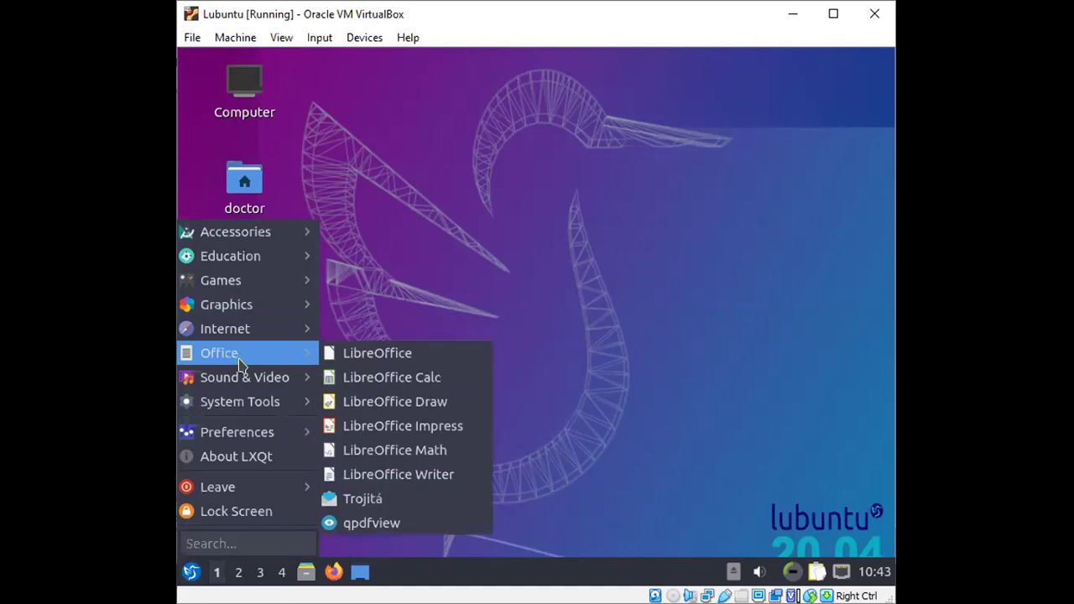
mouse_move(237, 378)
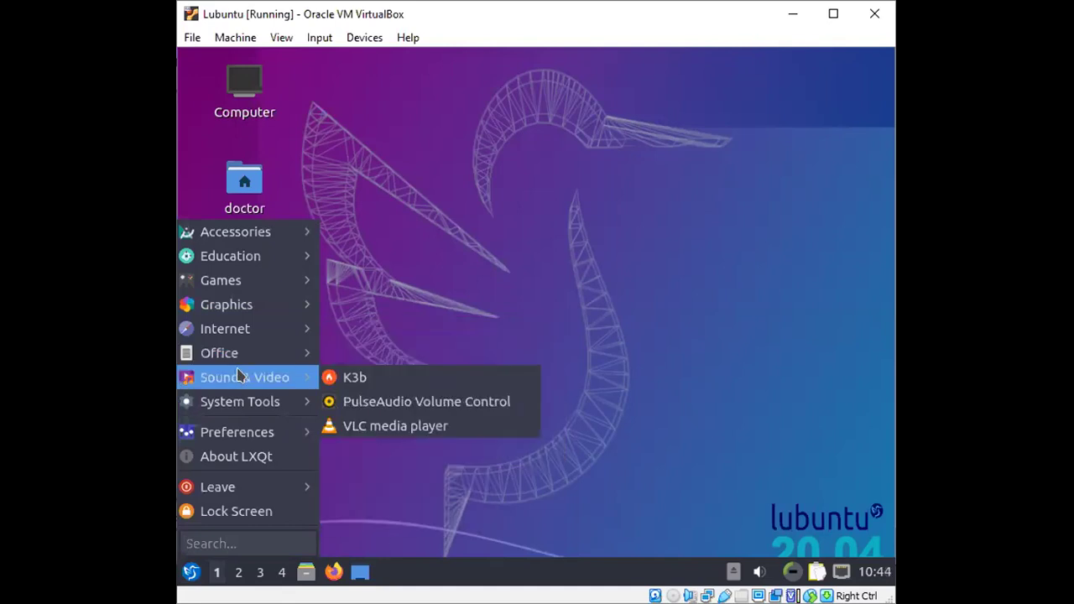
mouse_move(241, 400)
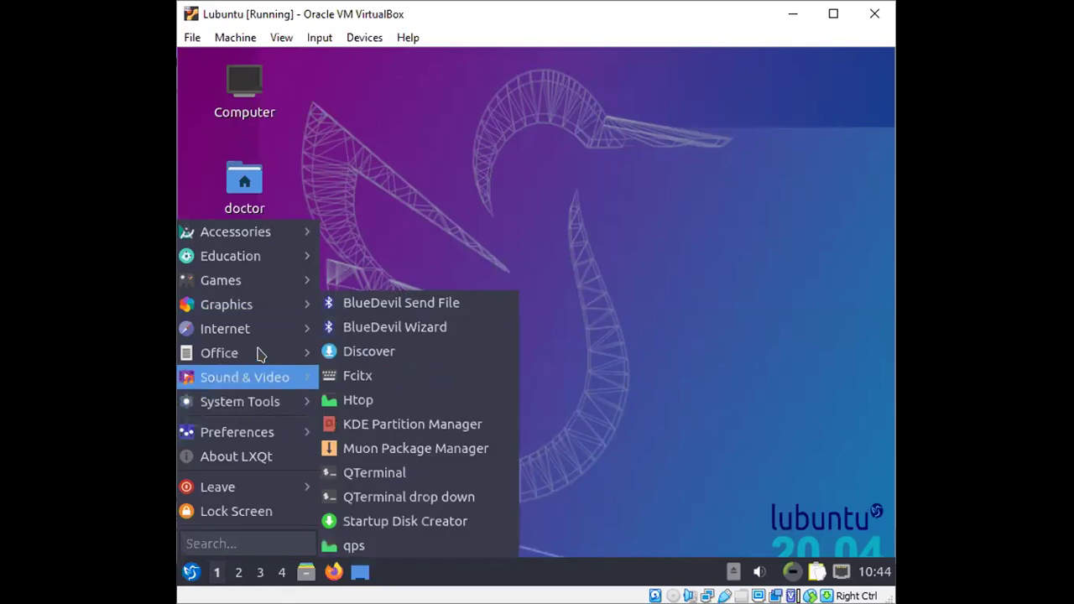
mouse_move(264, 335)
mouse_move(274, 312)
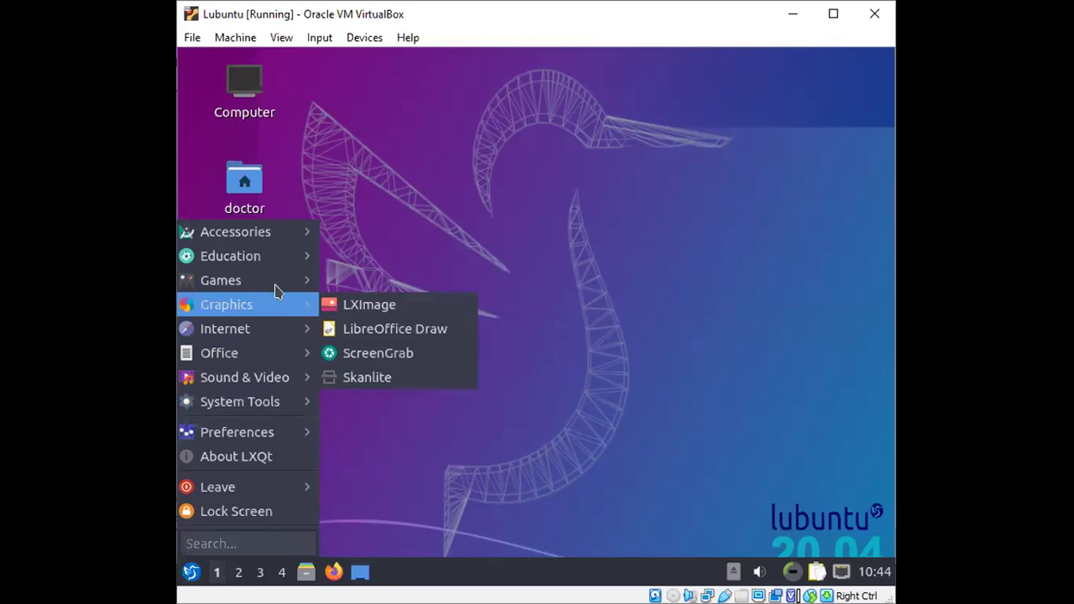
mouse_move(280, 287)
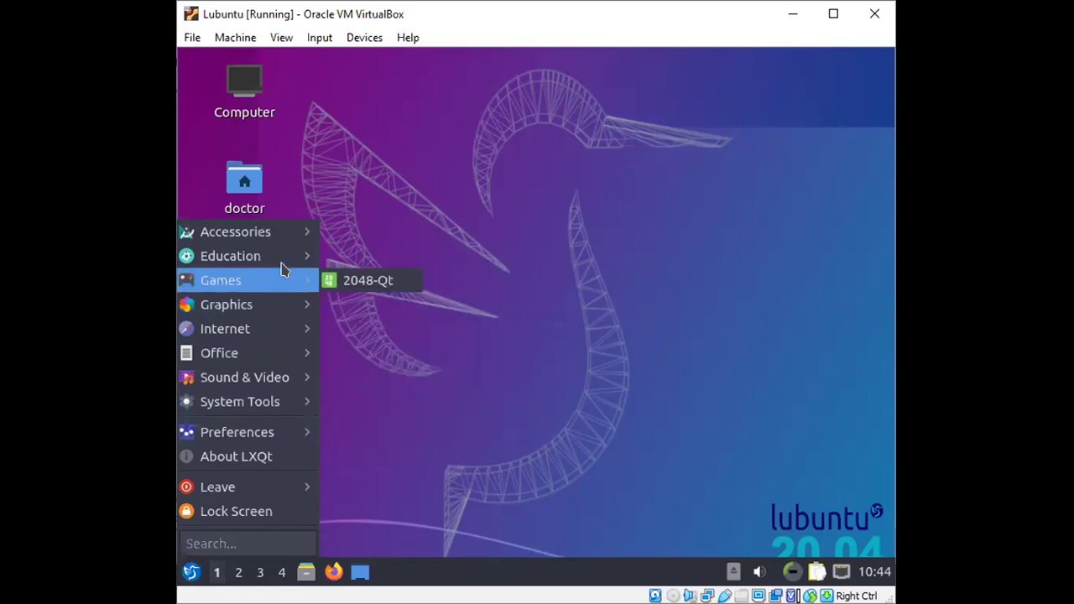
mouse_move(283, 259)
mouse_move(287, 240)
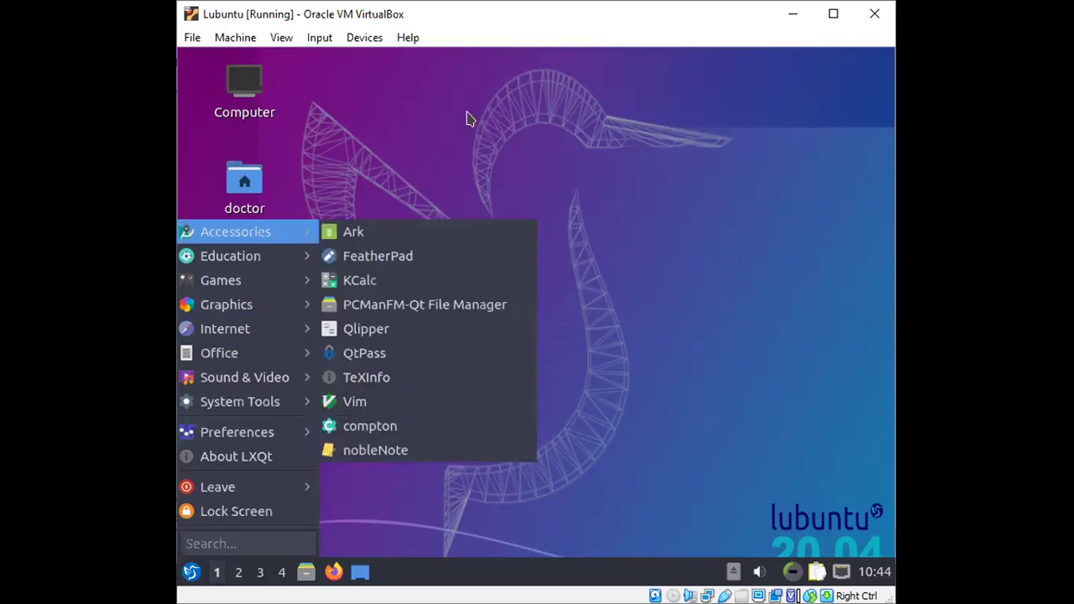
key("Escape")
key("Escape")
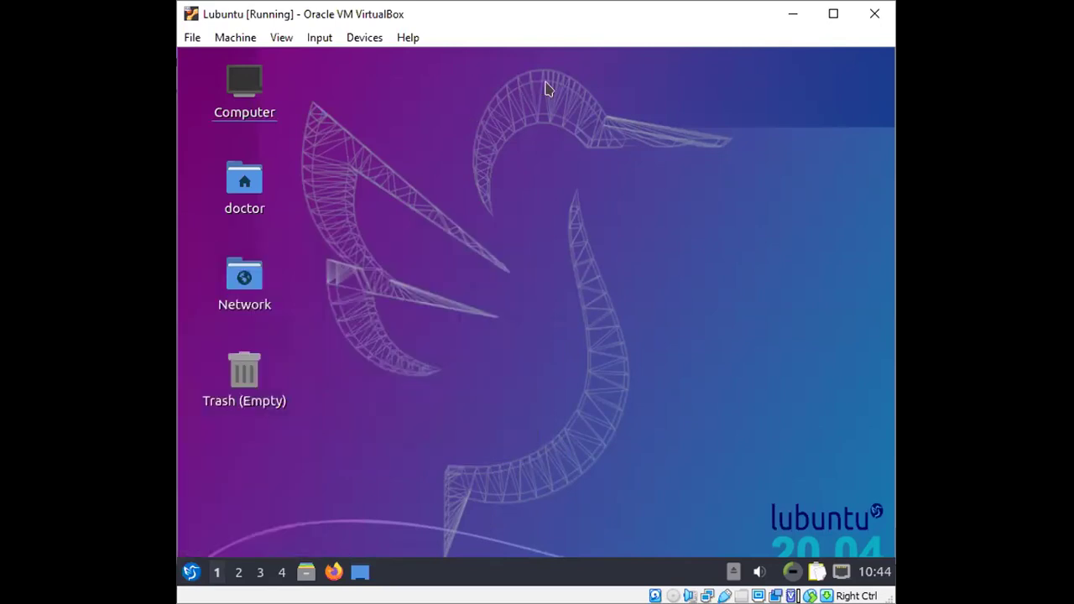